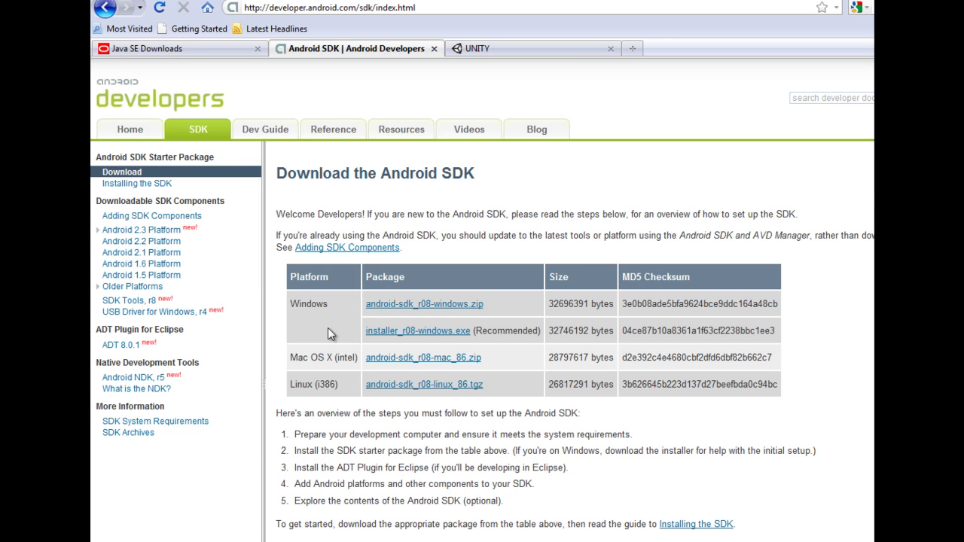
Open the 'Installing the SDK' guide, scroll through its steps, and return to the top.
click(140, 184)
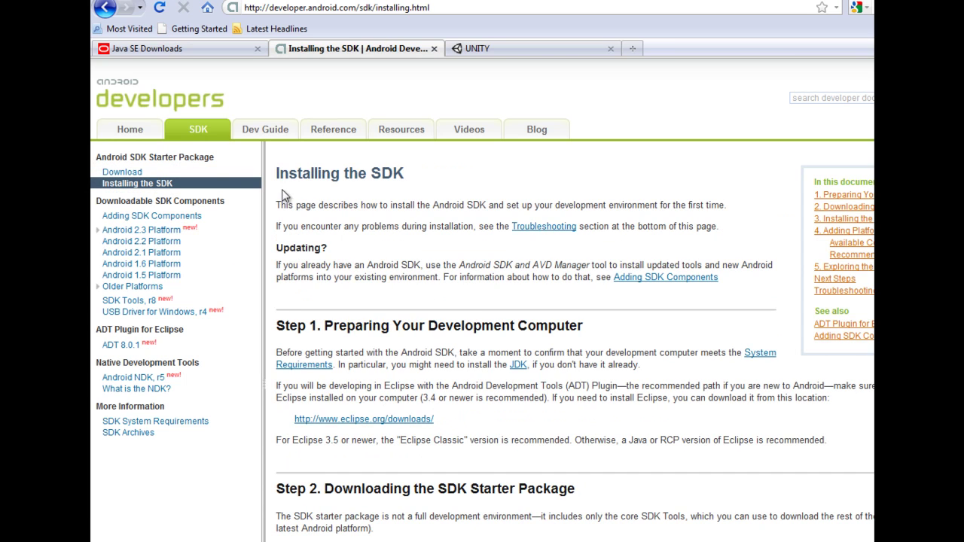
scroll(520, 339, down, 5)
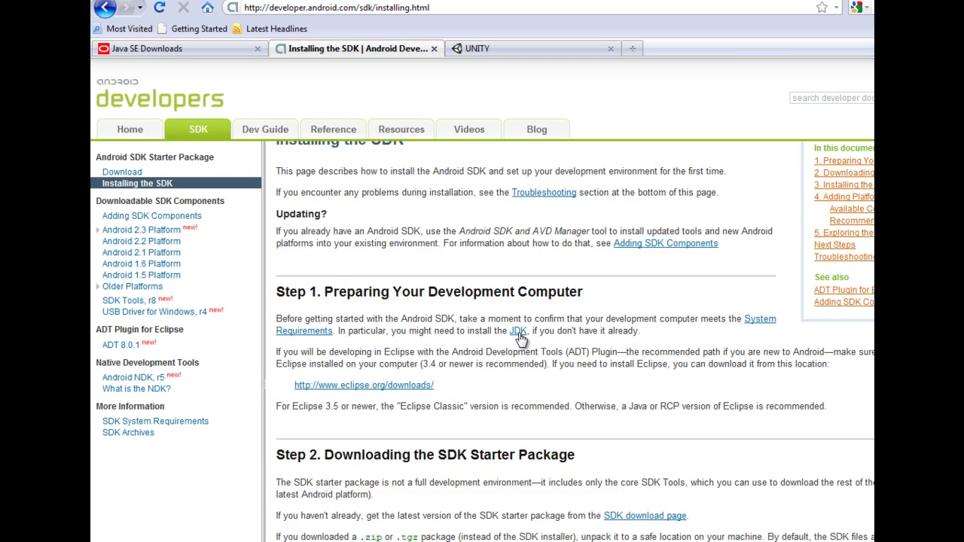
scroll(519, 339, down, 7)
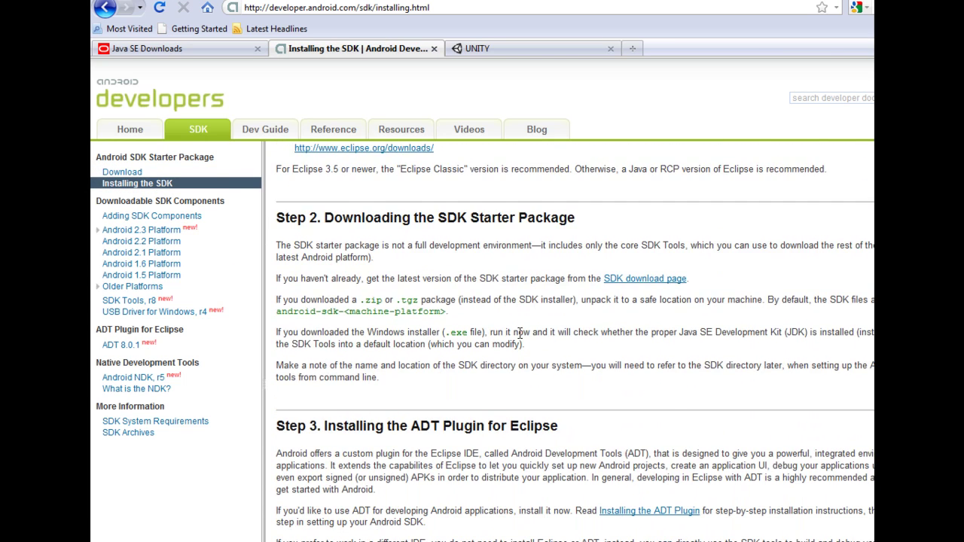
scroll(520, 339, down, 8)
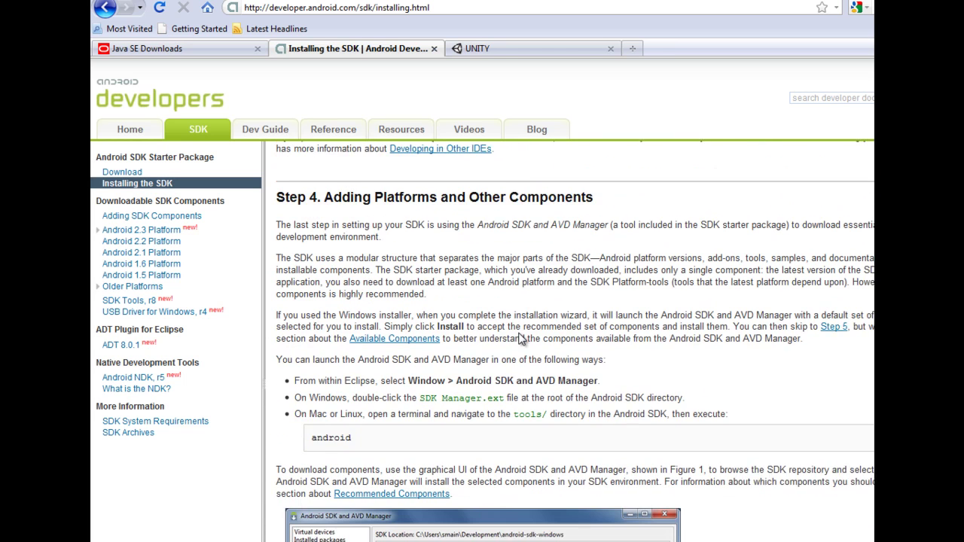
scroll(522, 339, down, 6)
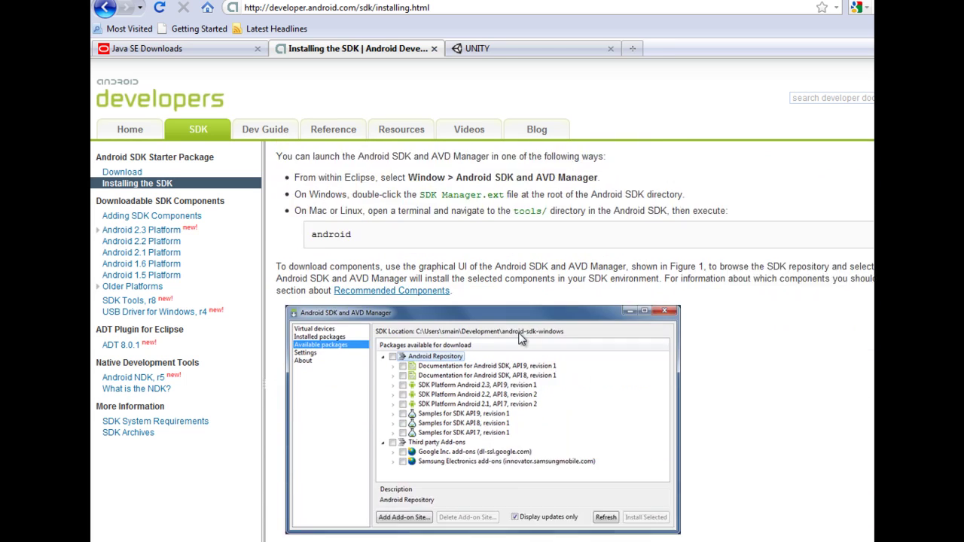
scroll(522, 339, down, 5)
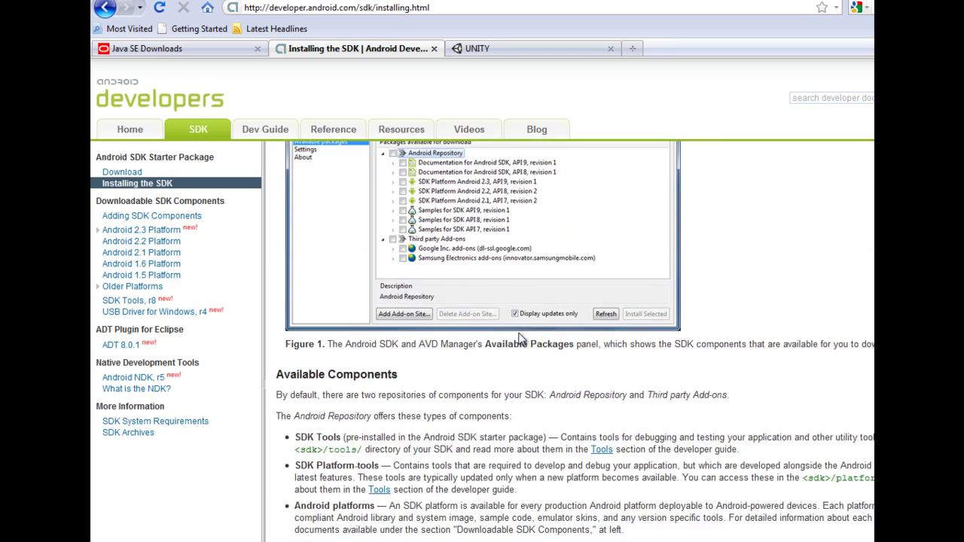
scroll(519, 332, down, 6)
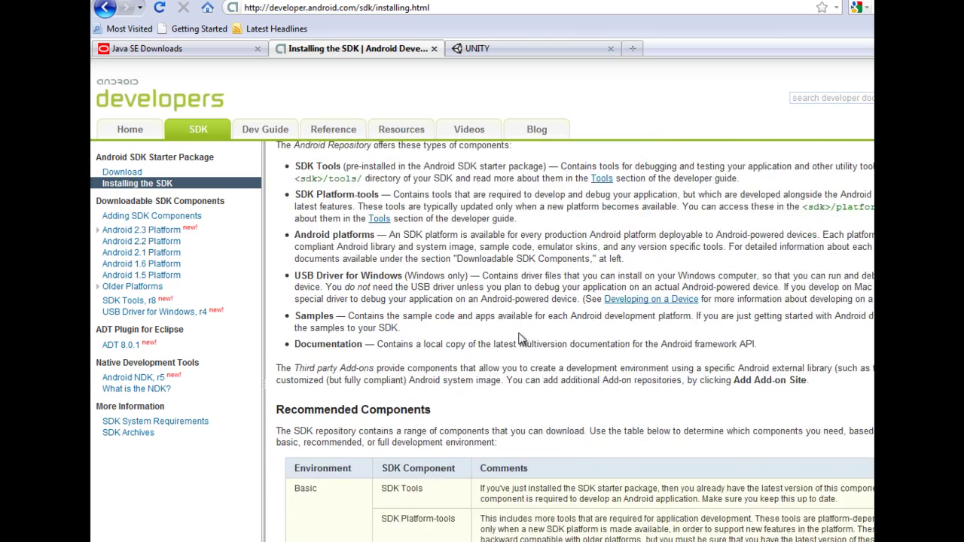
scroll(519, 333, down, 1)
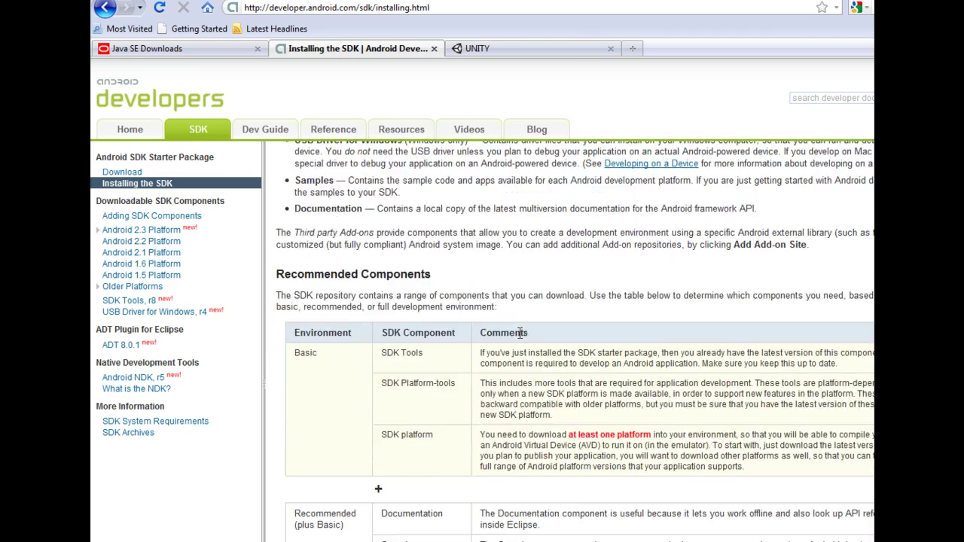
scroll(520, 334, up, 20)
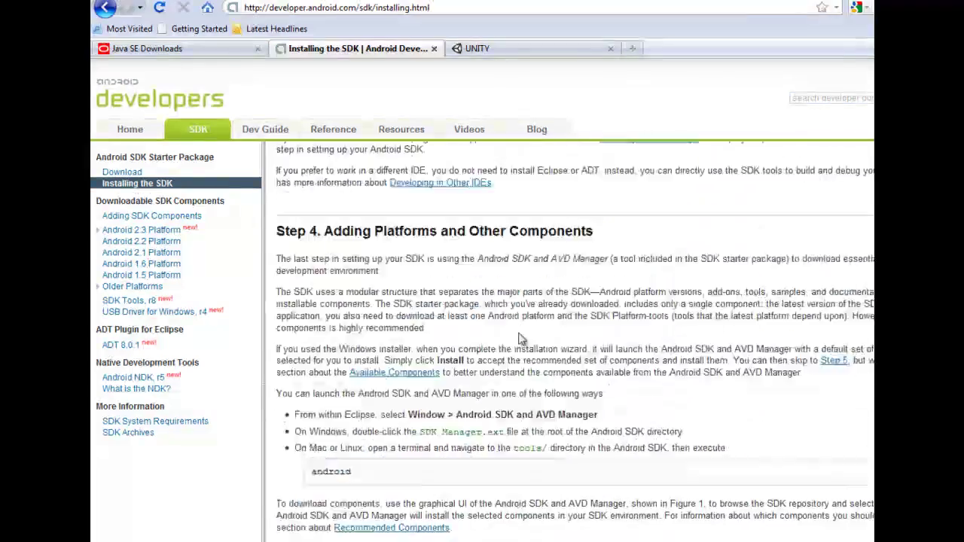
scroll(520, 339, up, 16)
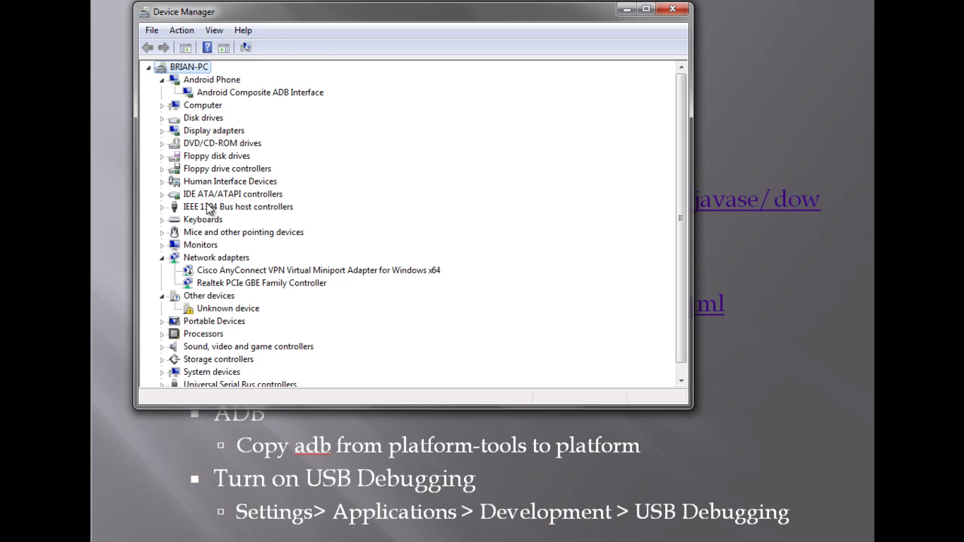
Start a manual driver update for the Android Composite ADB Interface from its Properties Driver tab.
click(250, 93)
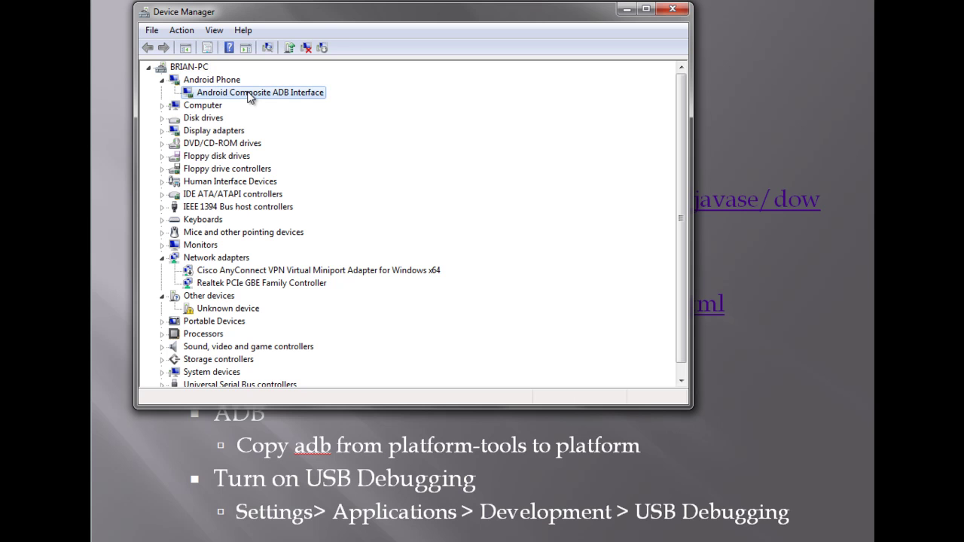
right_click(249, 95)
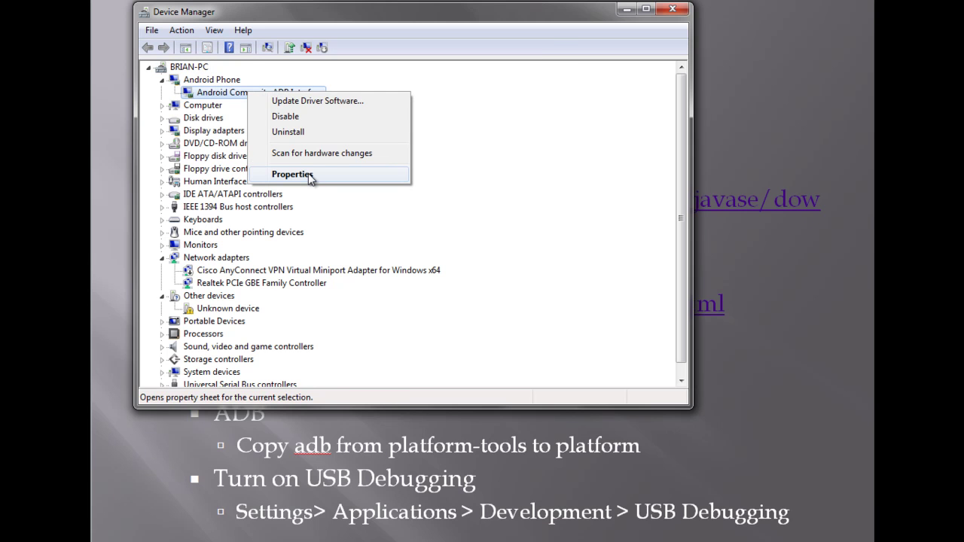
click(309, 175)
click(327, 77)
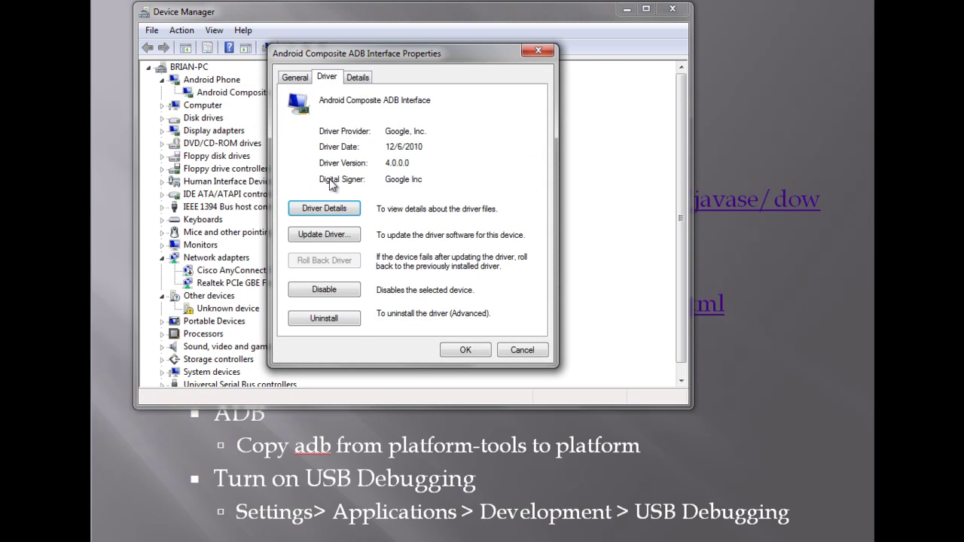
click(319, 234)
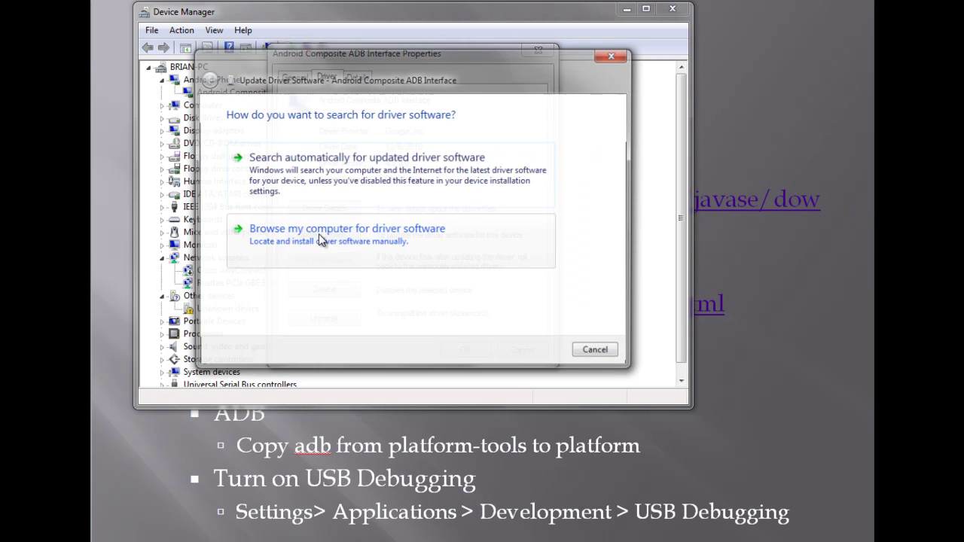
click(304, 237)
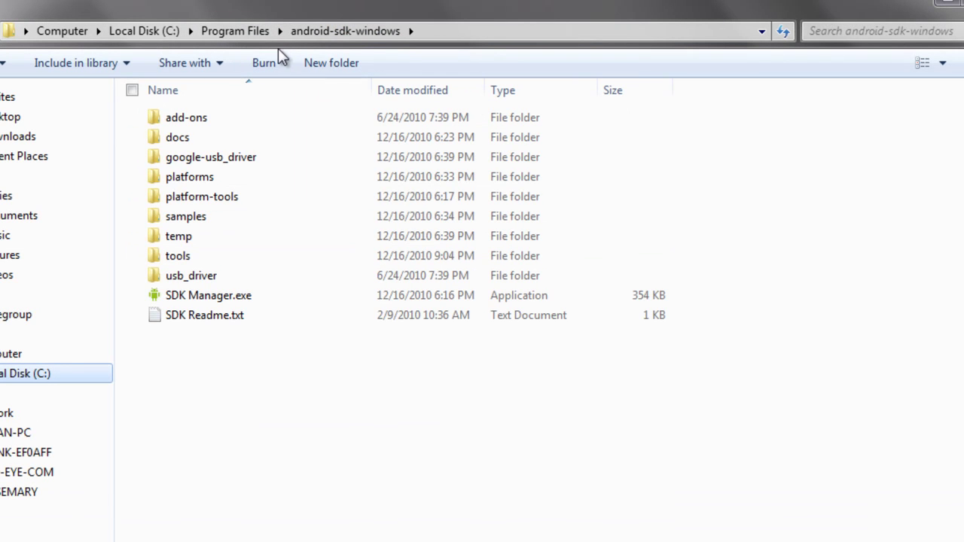
Copy adb.exe, AdbWinApi.dll and AdbWinUsbApi.dll from platform-tools, then open the tools folder.
double_click(201, 199)
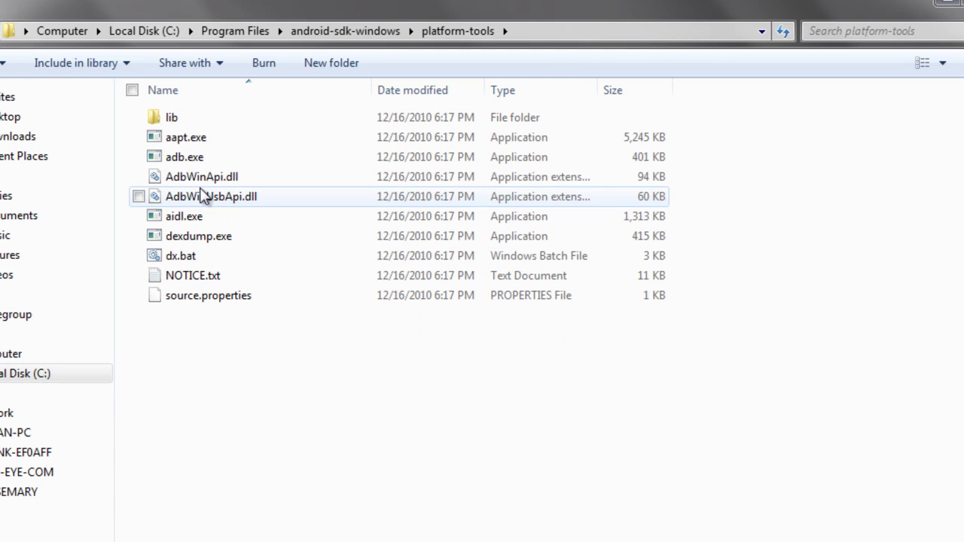
click(194, 168)
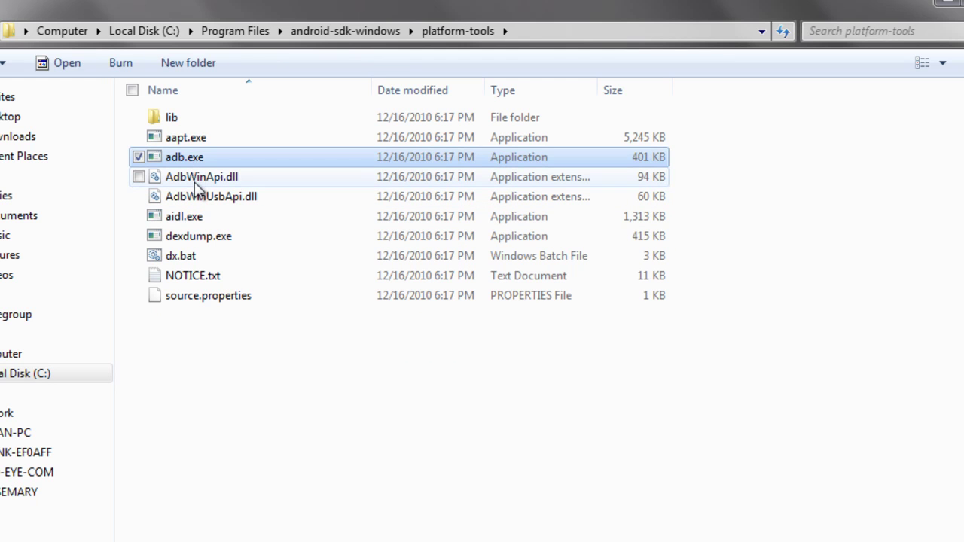
ctrl+click(196, 179)
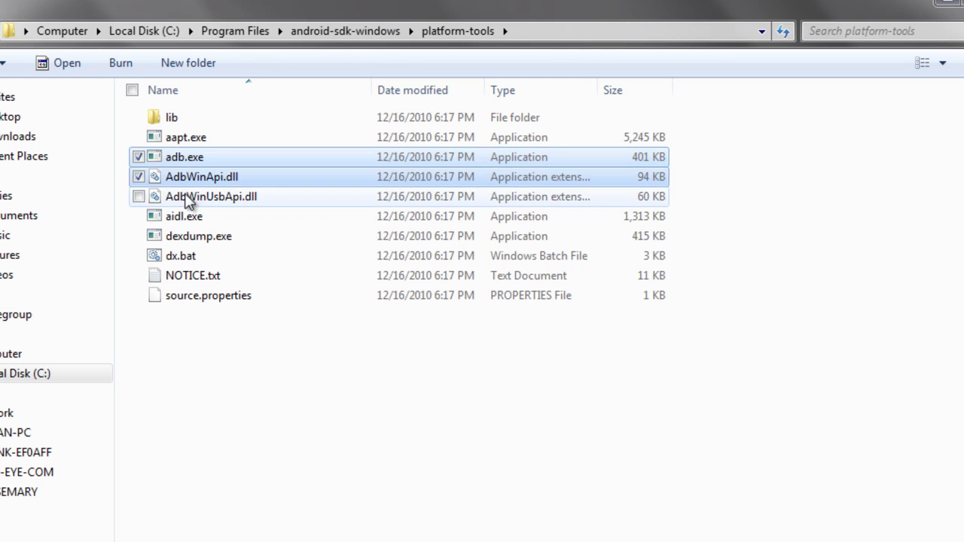
ctrl+click(187, 198)
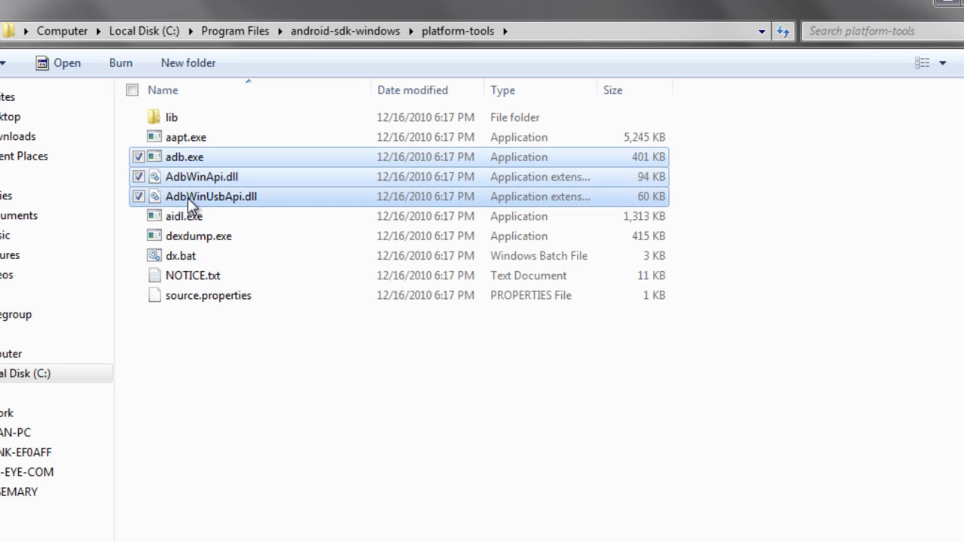
right_click(187, 198)
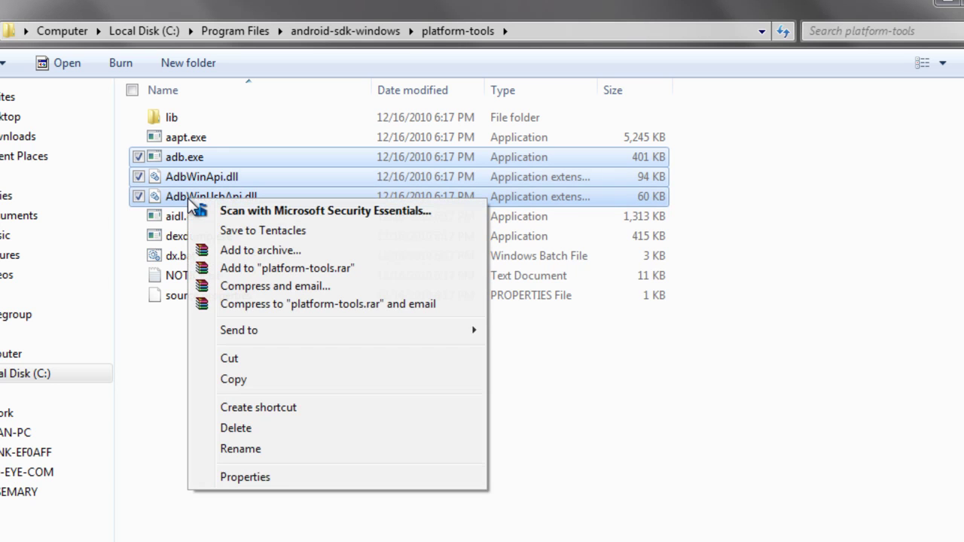
click(243, 382)
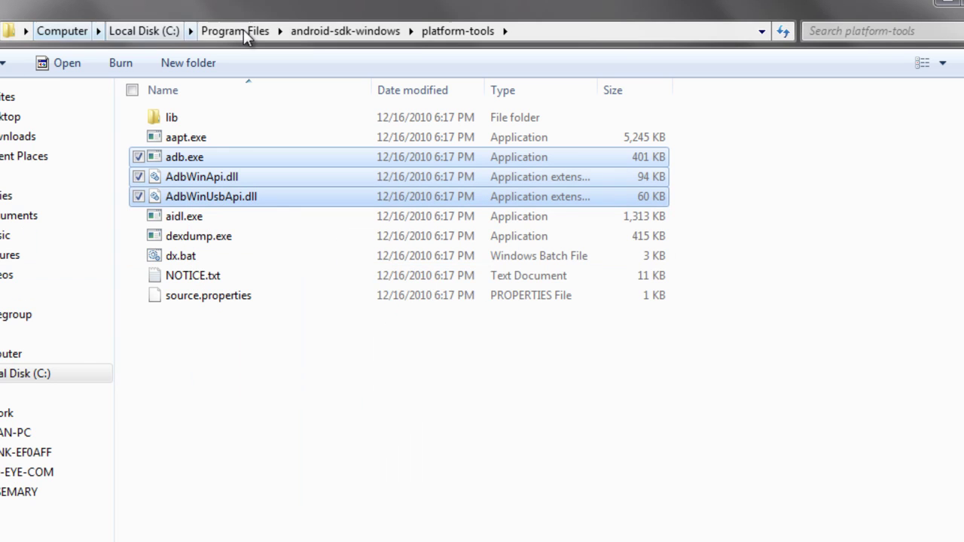
click(357, 30)
double_click(190, 259)
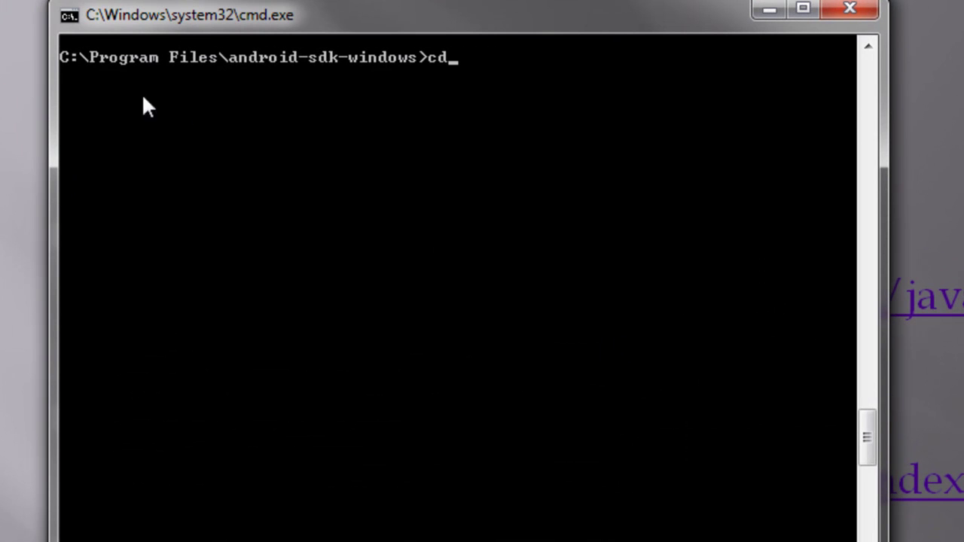
Run 'cd tools' and then 'adb devices' to list the attached phone.
key(BackSpace)
key(BackSpace)
text(cd tools)
key(Return)
text(adb)
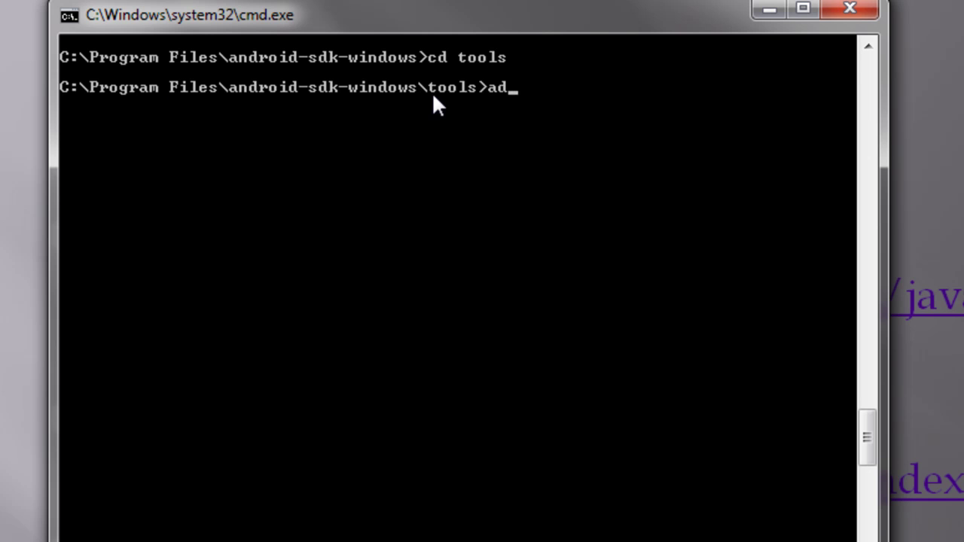
text( D)
key(BackSpace)
text(devices)
key(Return)
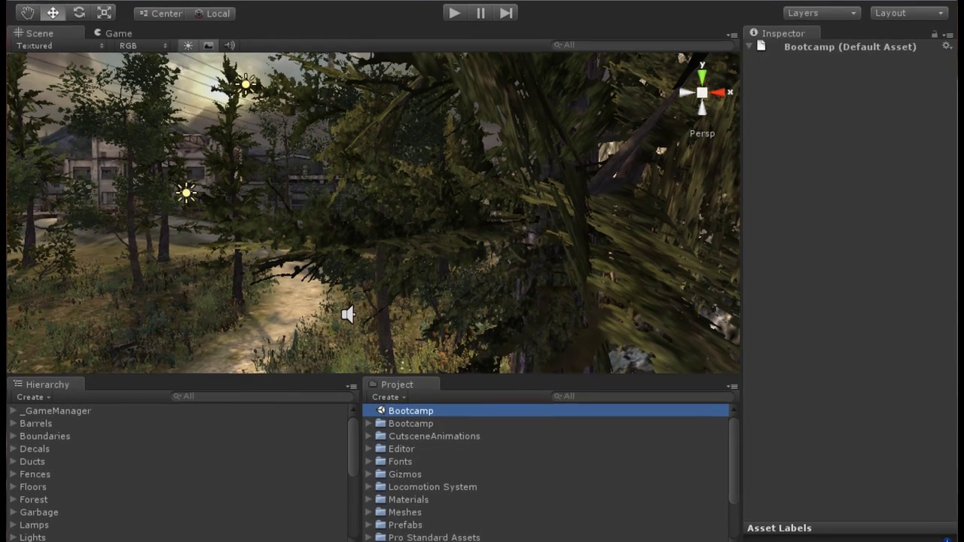
Create a new Unity project named Android with the Standard Assets (Mobile) package included.
click(47, 8)
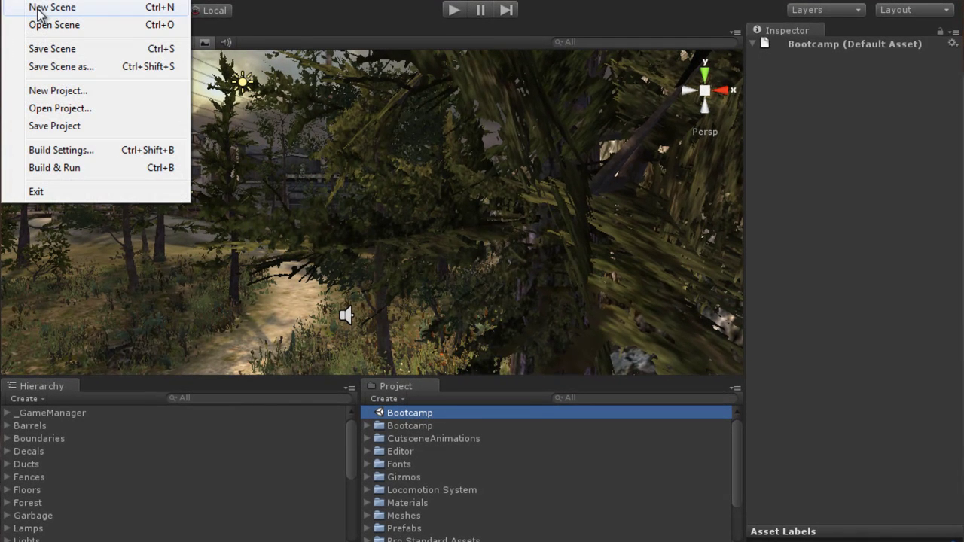
click(52, 90)
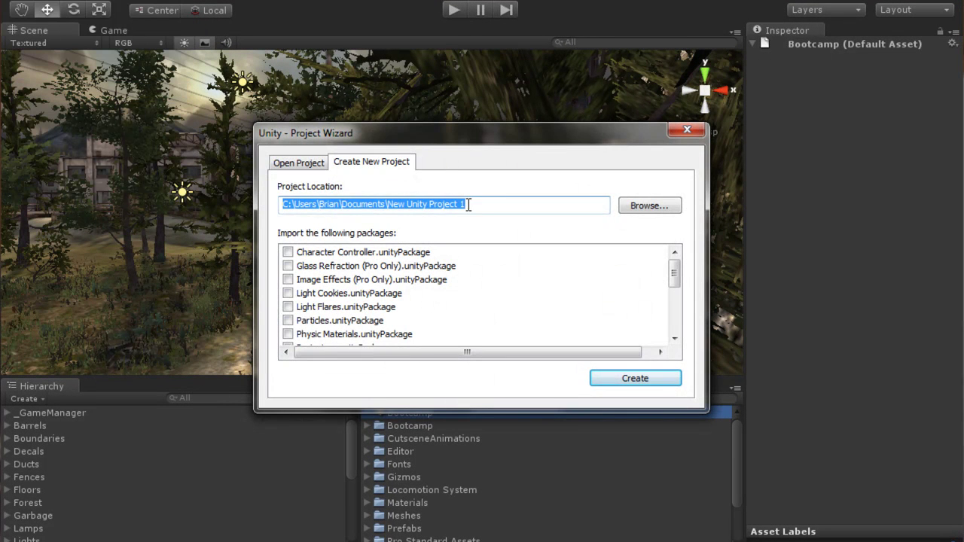
drag(467, 204, 389, 207)
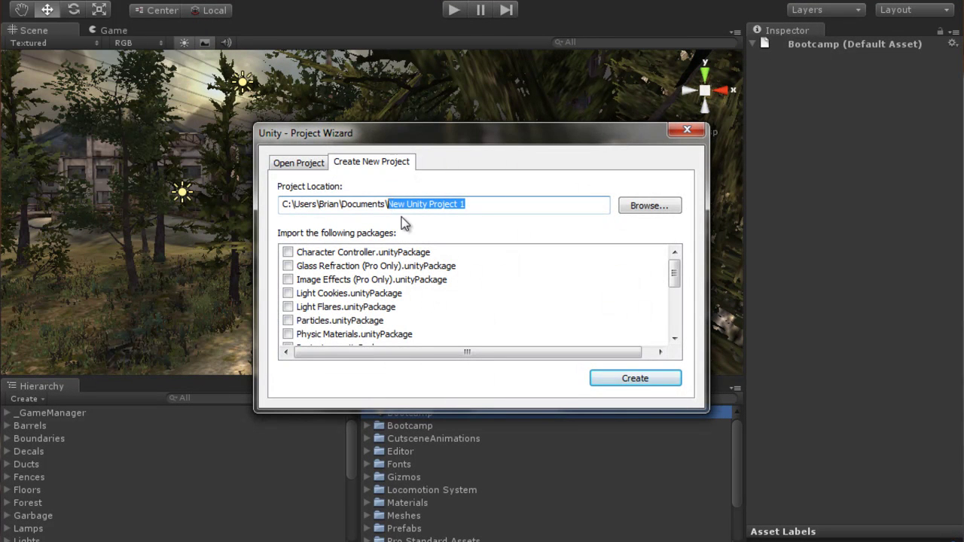
text(Android)
drag(675, 274, 676, 297)
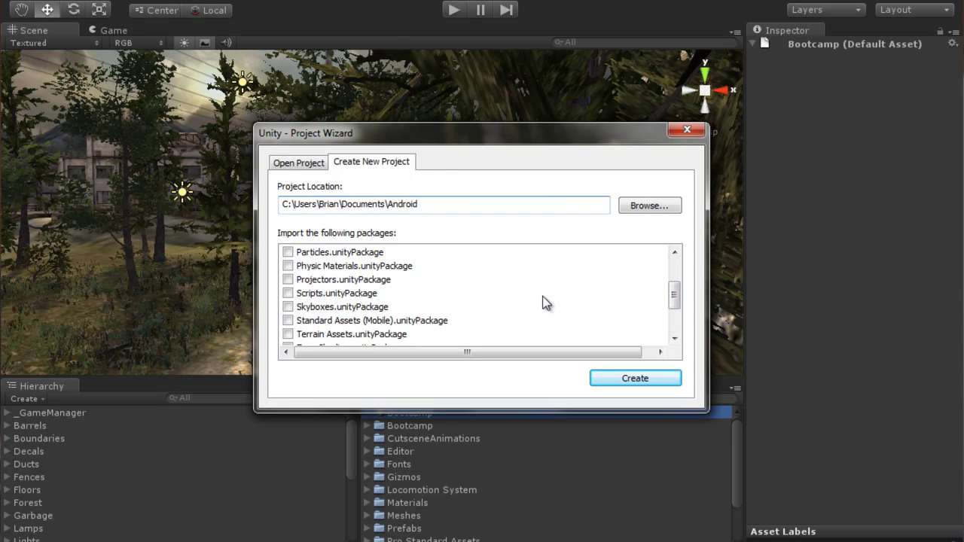
click(288, 321)
click(644, 376)
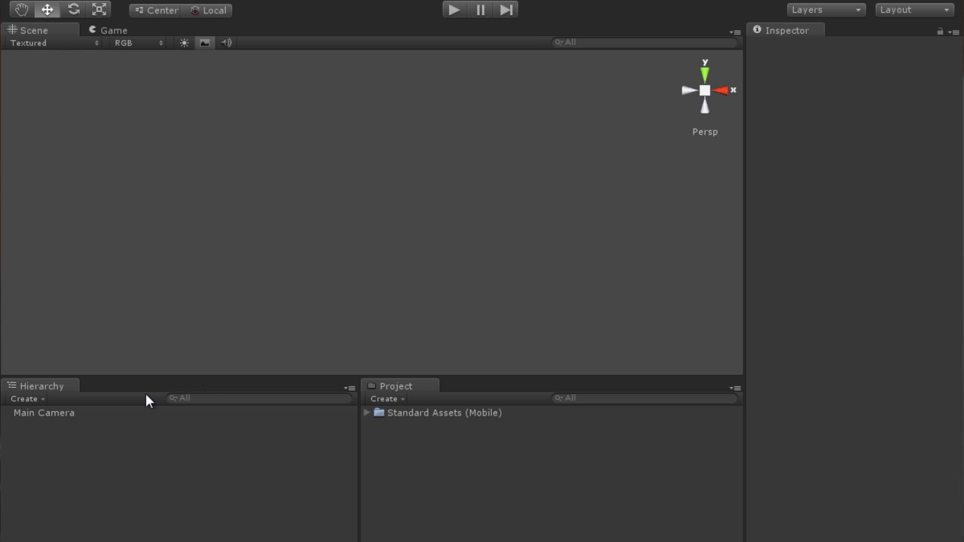
Select Main Camera in the Hierarchy and expand the Standard Assets (Mobile) folder.
click(63, 413)
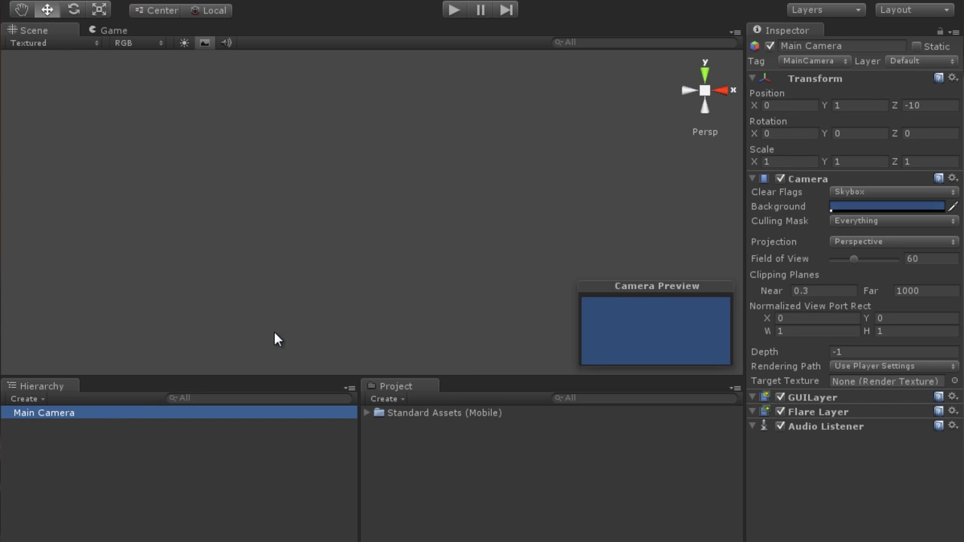
click(367, 412)
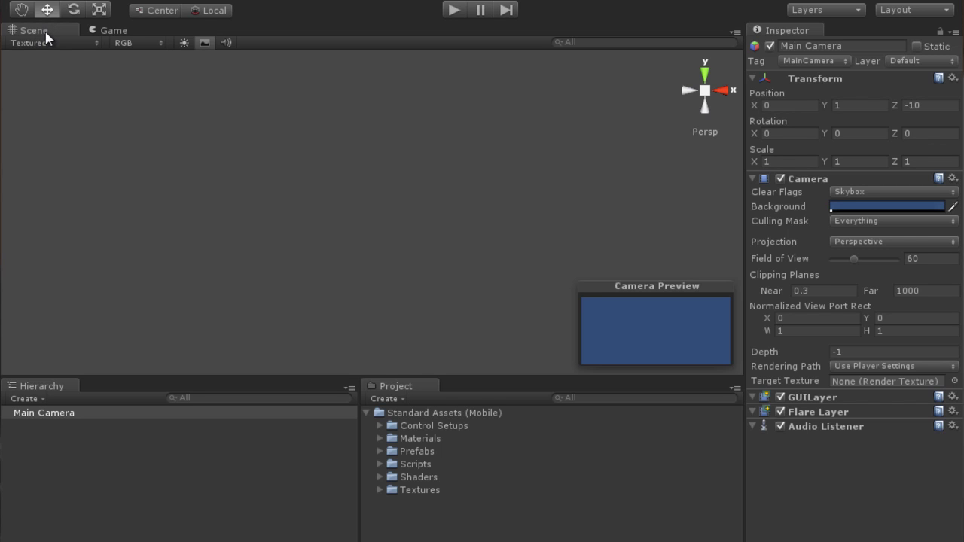
click(109, 29)
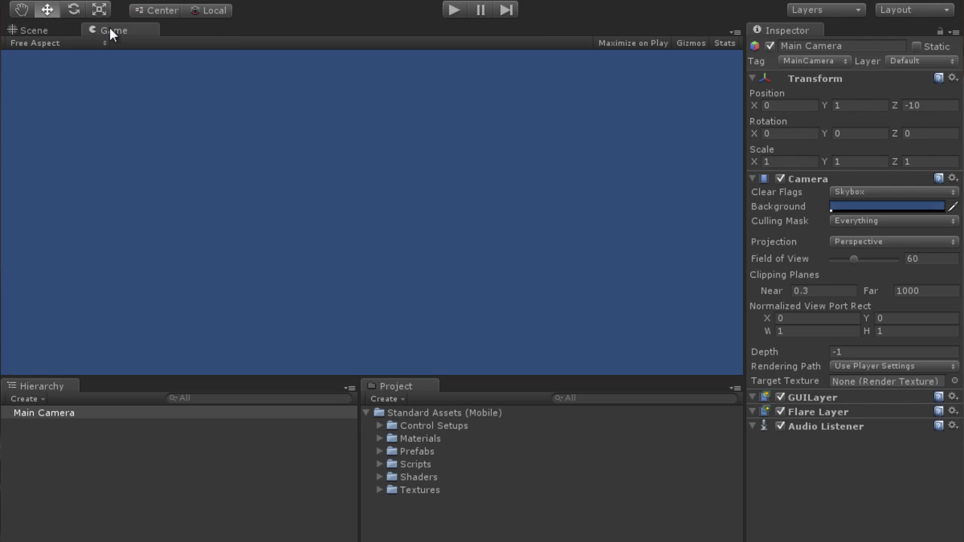
click(40, 29)
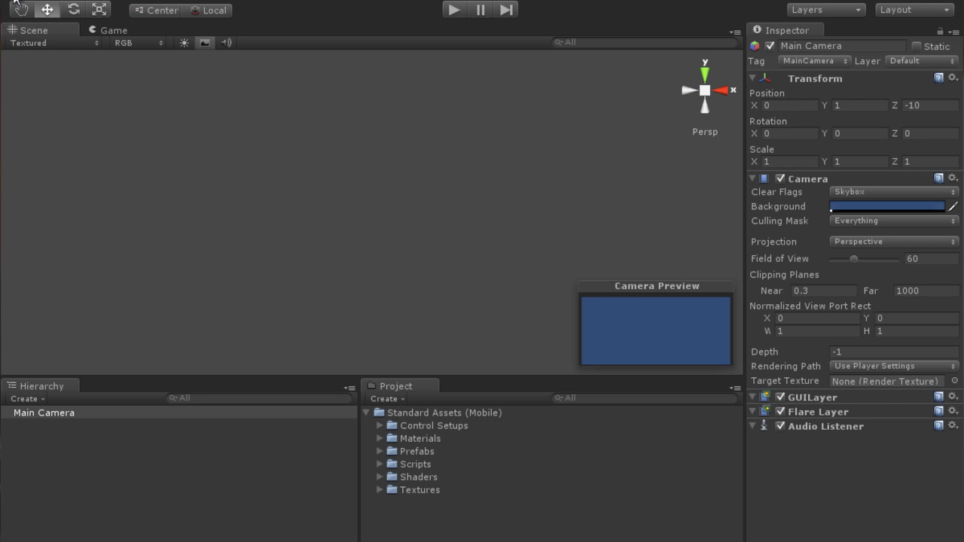
Open File > Build Settings and select Android in the Platform list.
click(14, 1)
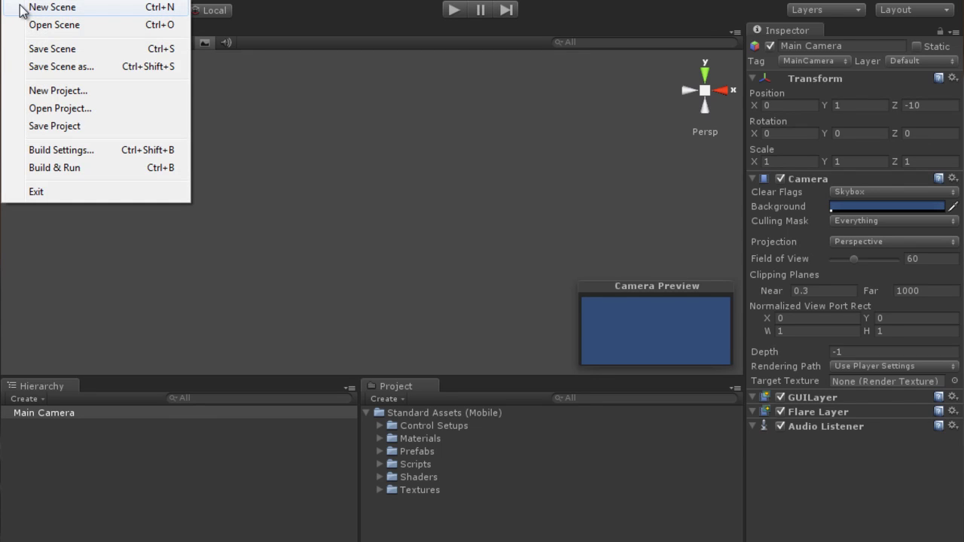
click(43, 150)
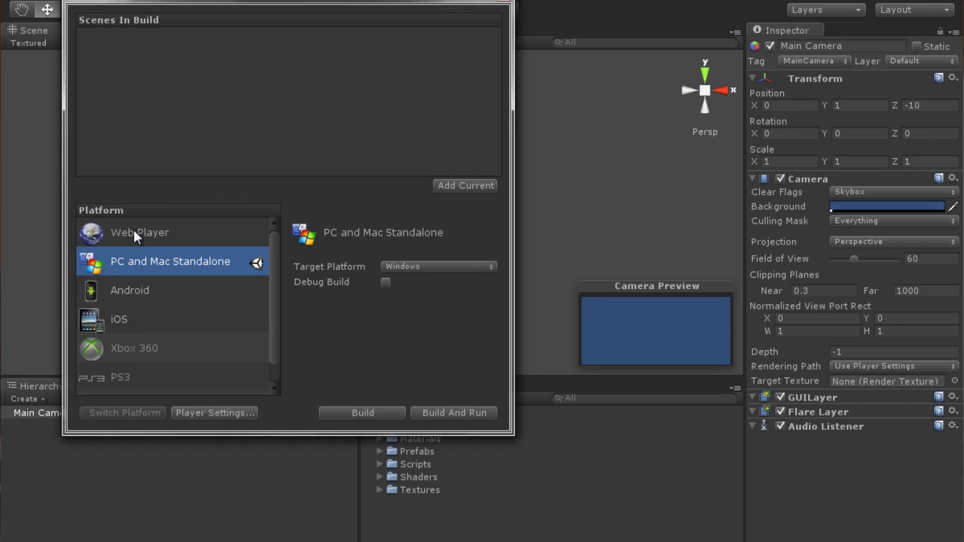
click(126, 292)
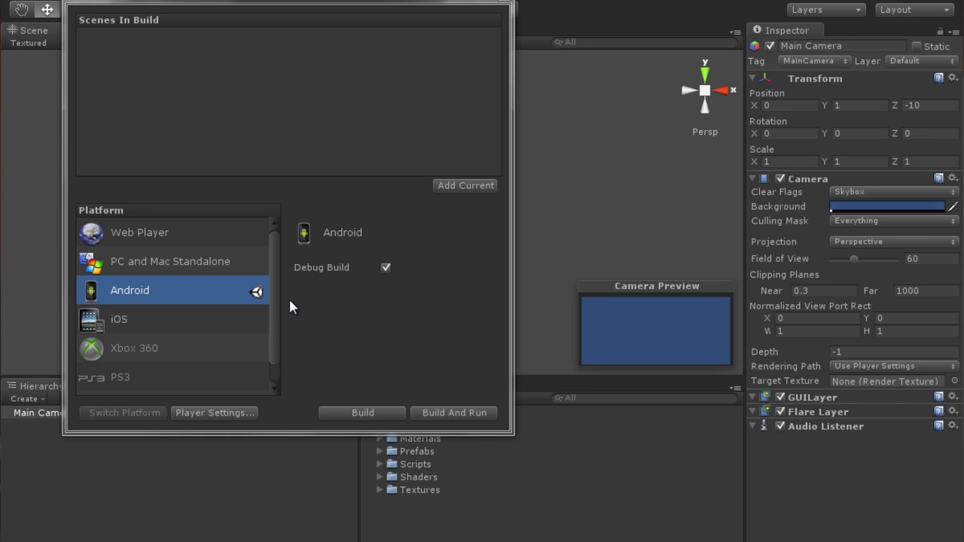
In the Android Player Settings, change Default Orientation from Portrait to Landscape.
click(228, 419)
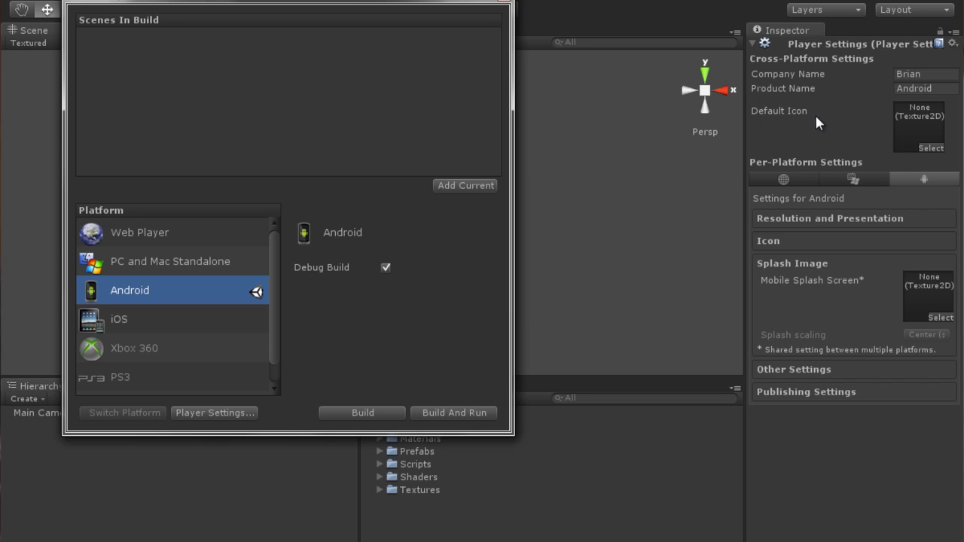
click(796, 218)
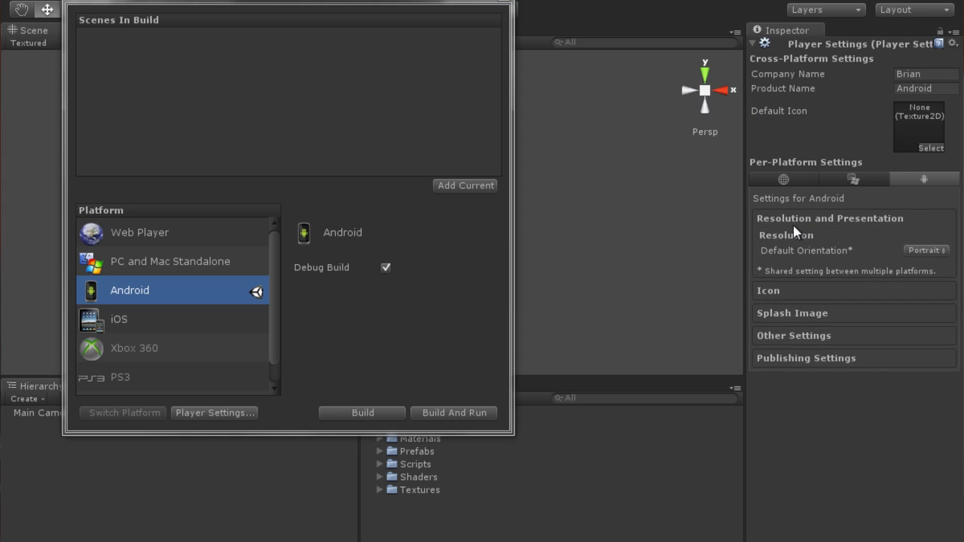
click(941, 250)
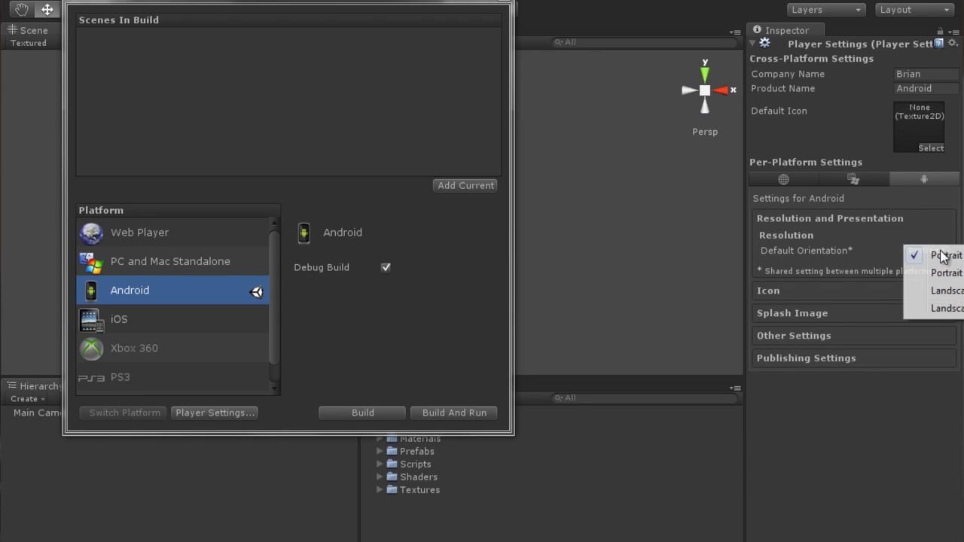
click(946, 310)
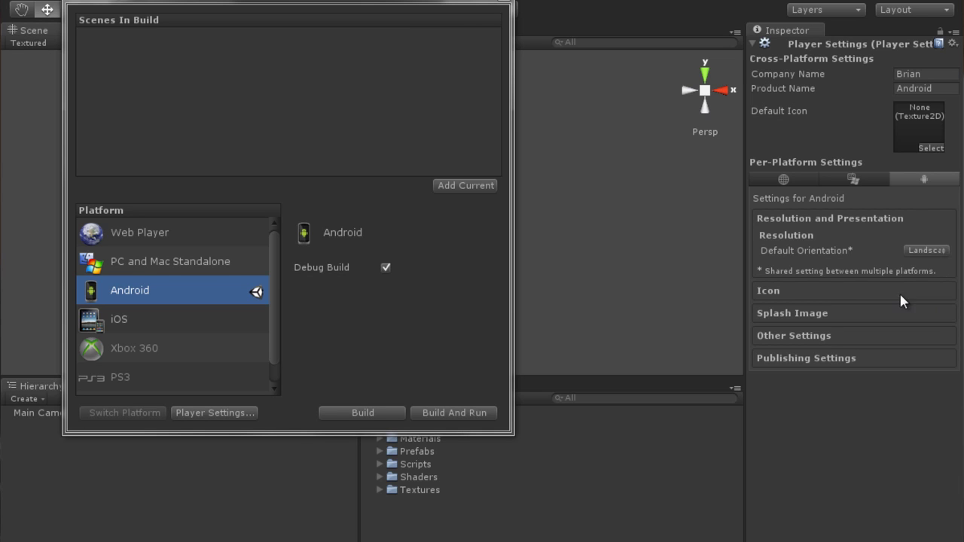
Expand the Icon, Splash Image, Other and Publishing Settings sections.
click(770, 291)
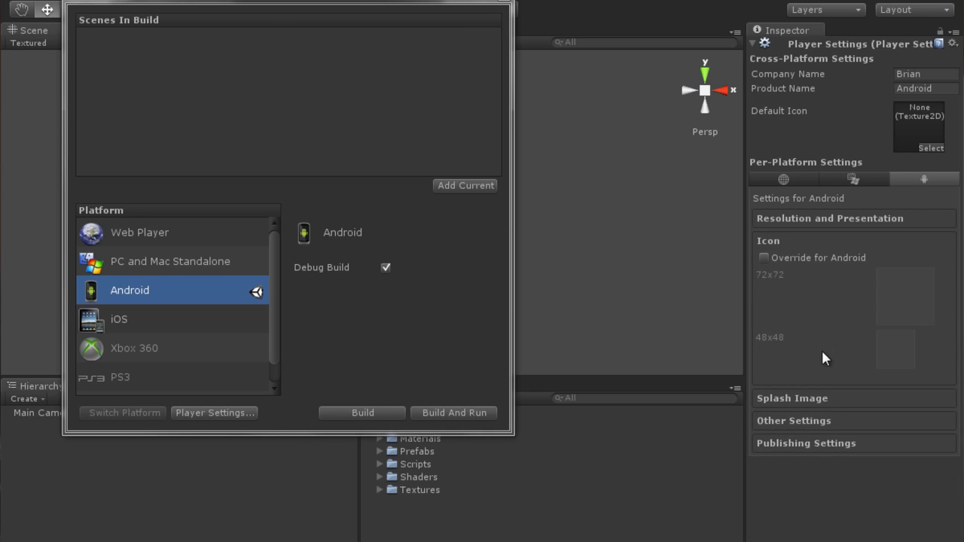
click(807, 397)
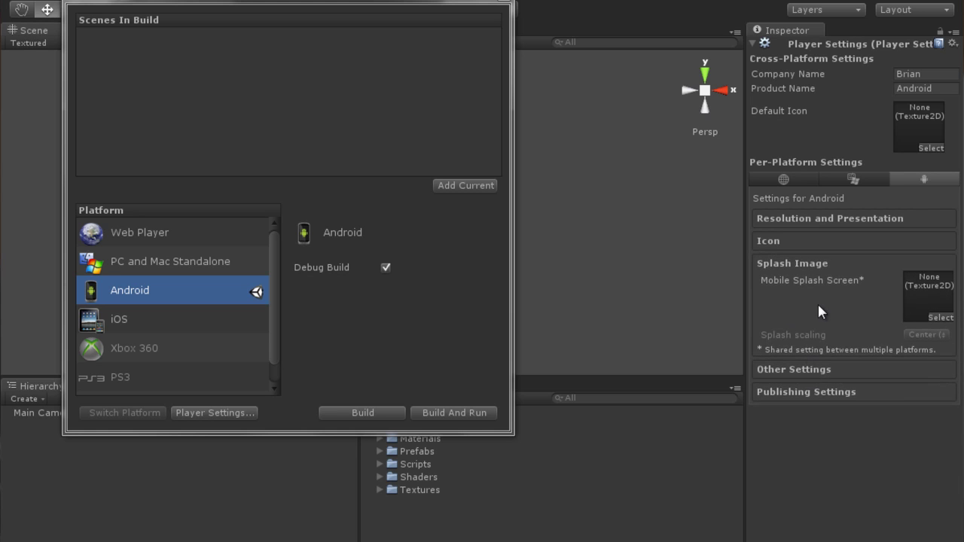
click(806, 370)
scroll(797, 366, down, 3)
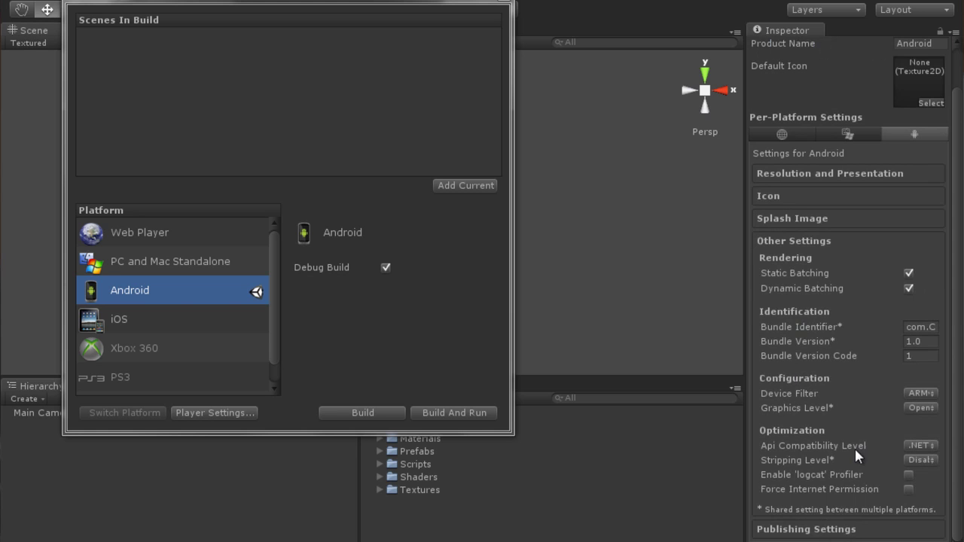
click(838, 530)
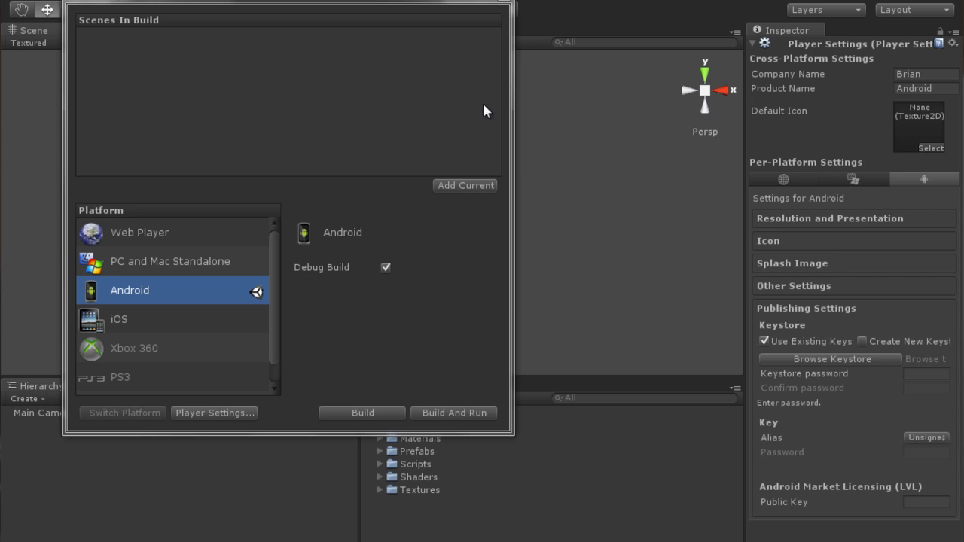
Close the Build Settings window.
click(508, 4)
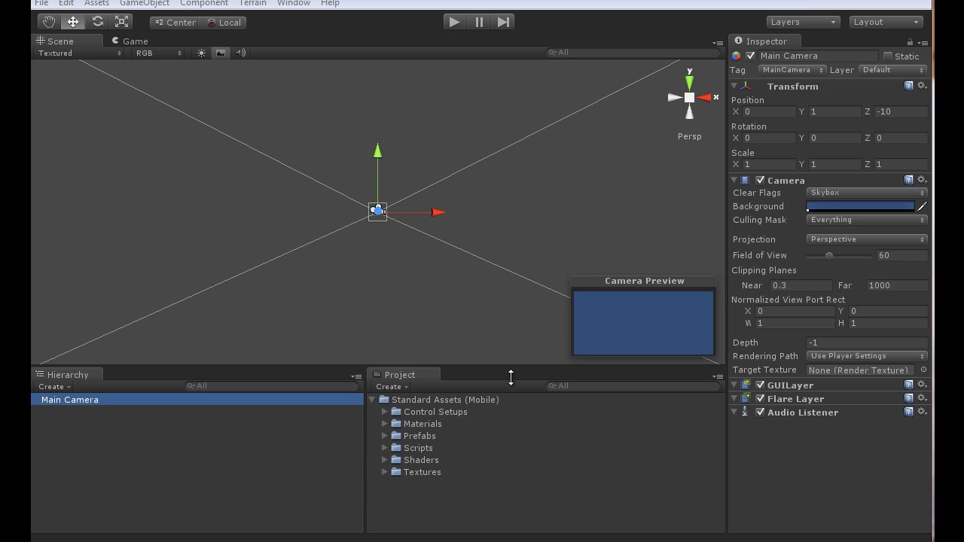
Create Materials and Scripts folders, collapse Standard Assets (Mobile), and move Scripts to the project root.
click(391, 387)
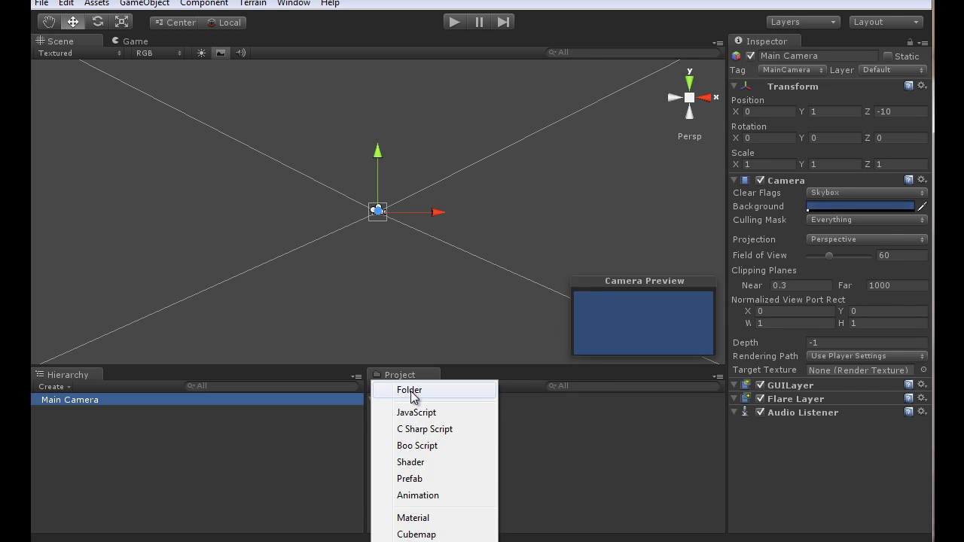
click(415, 396)
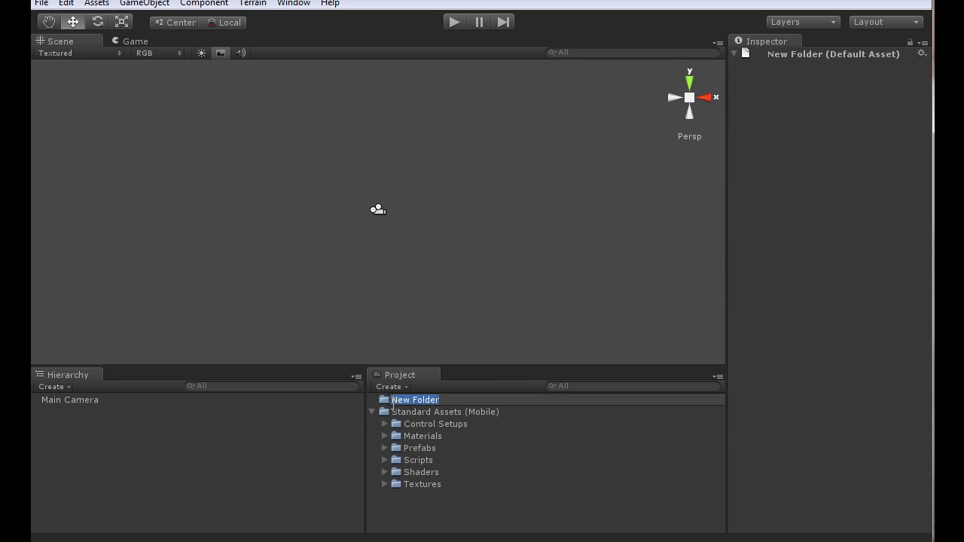
text(Materials)
key(Return)
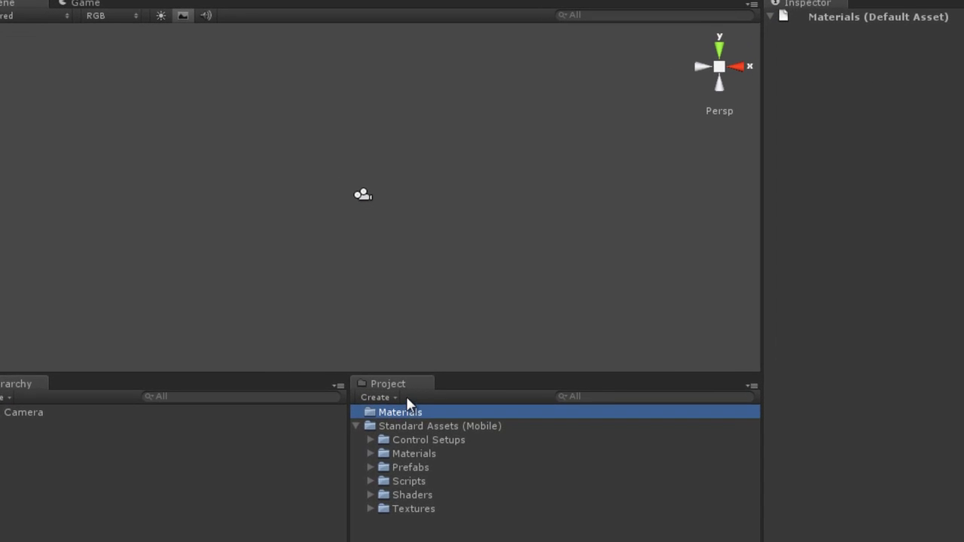
click(406, 381)
click(396, 404)
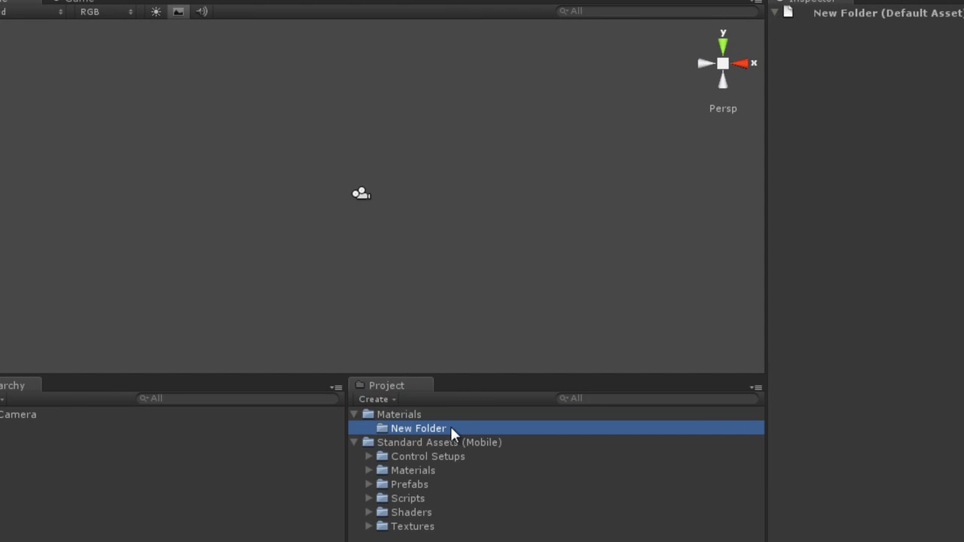
text(Scripts)
key(Return)
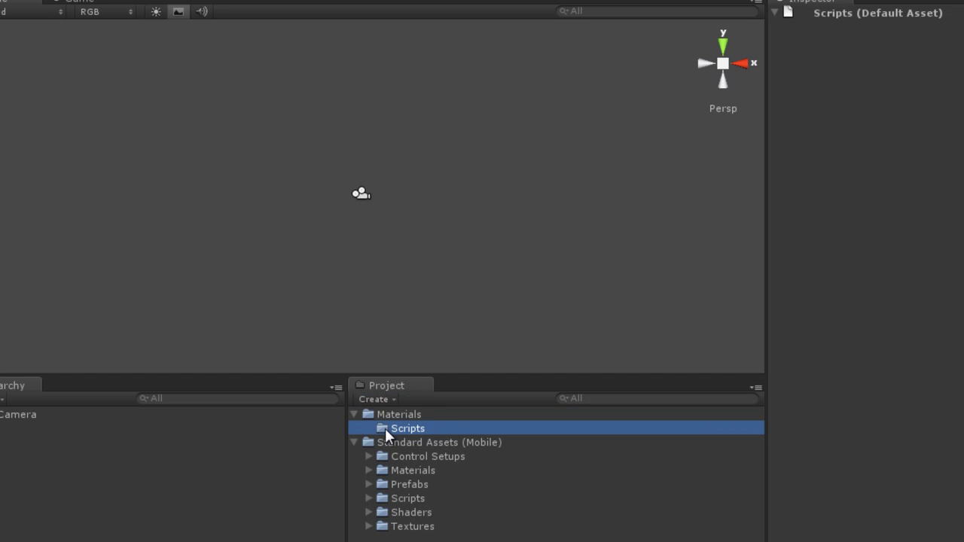
click(354, 443)
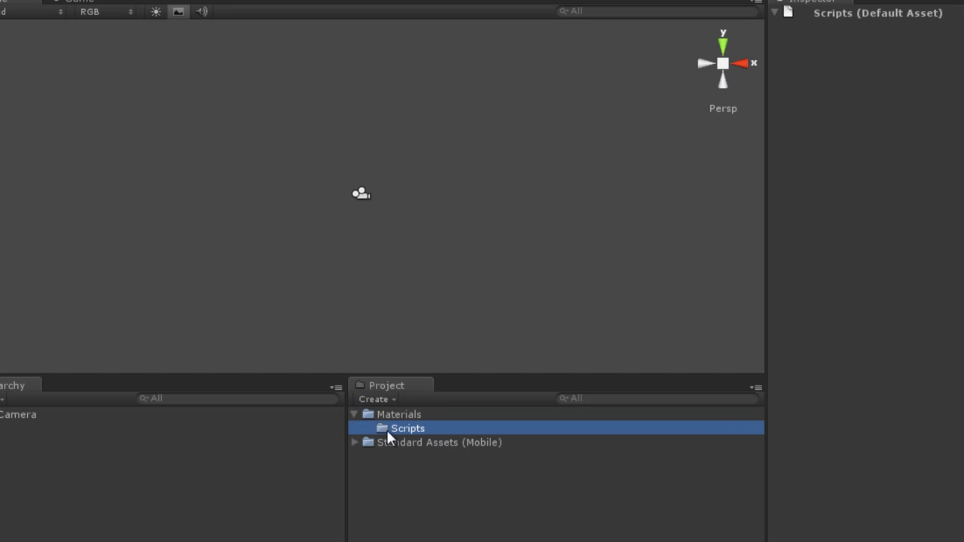
mouse_move(396, 452)
mouse_down()
mouse_move(389, 460)
mouse_move(411, 461)
mouse_up()
Import the starsbackgroundback starfield texture into the Materials folder and inspect it.
drag(399, 428, 715, 260)
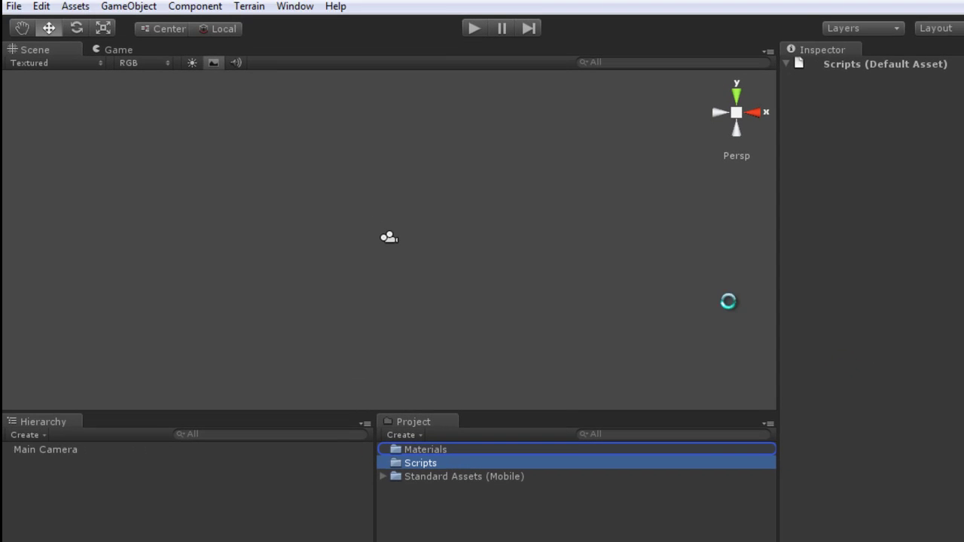
drag(728, 301, 76, 6)
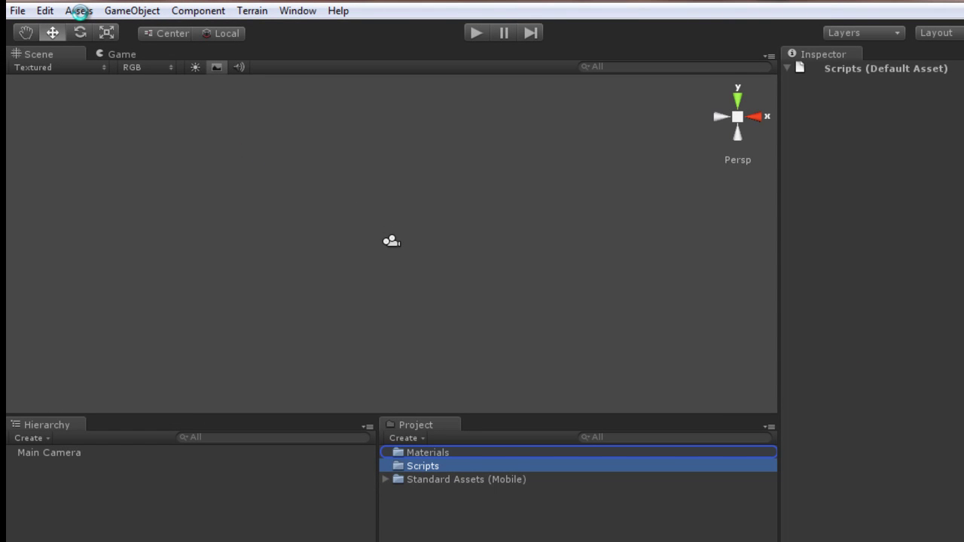
drag(79, 11, 439, 453)
click(458, 467)
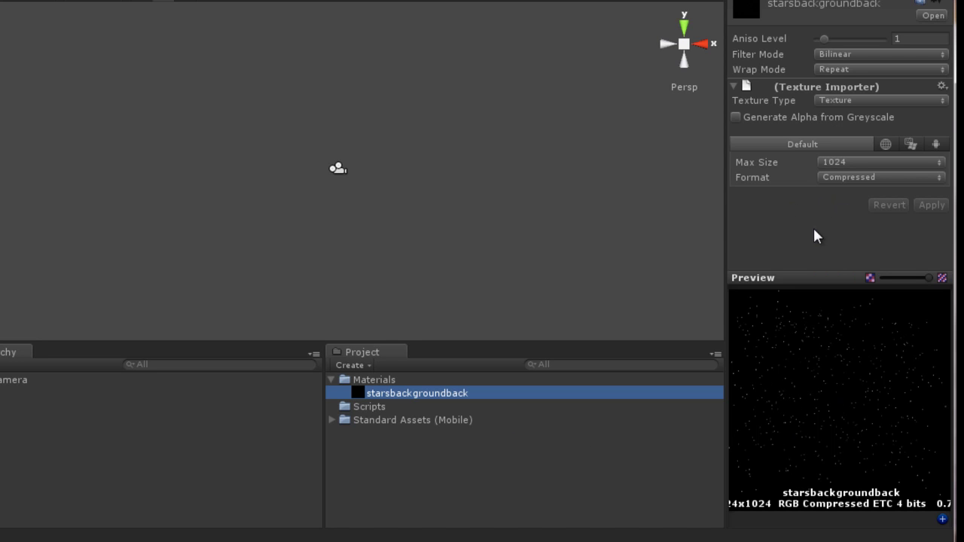
click(331, 419)
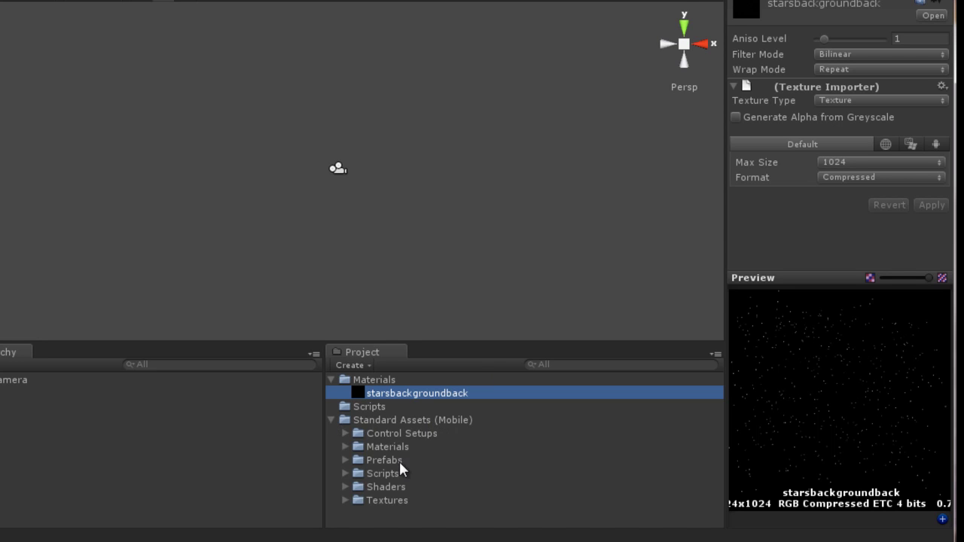
Assign the starsbackgroundback texture to the mobile skybox material.
click(345, 447)
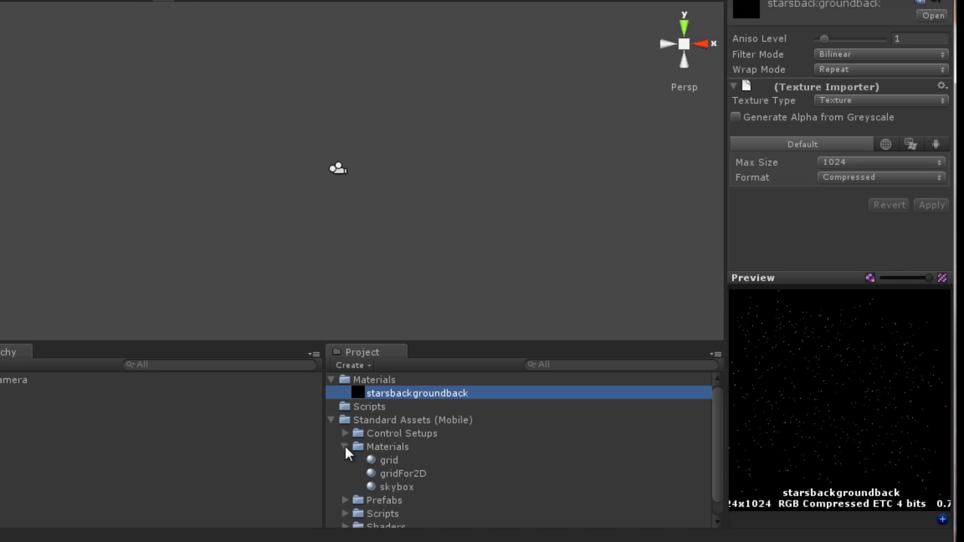
click(396, 489)
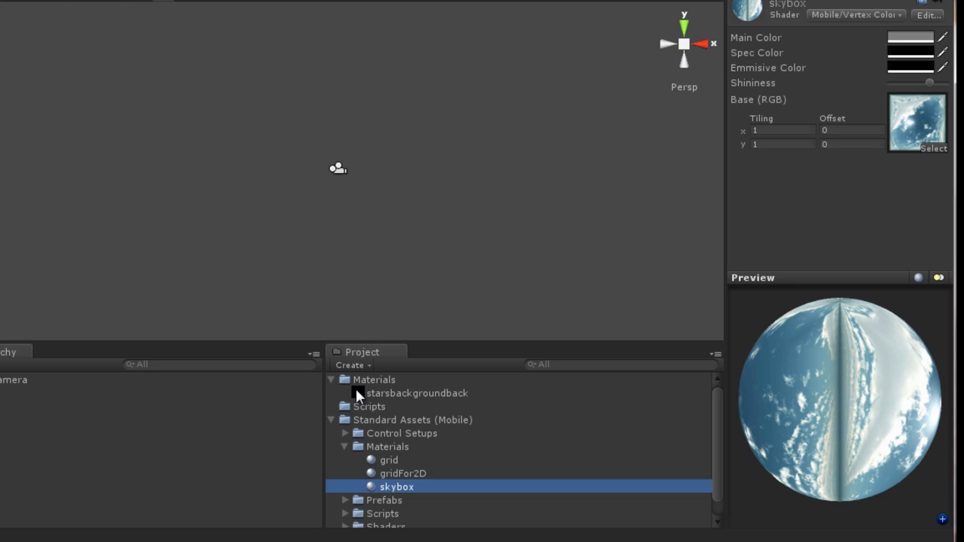
drag(356, 391, 911, 138)
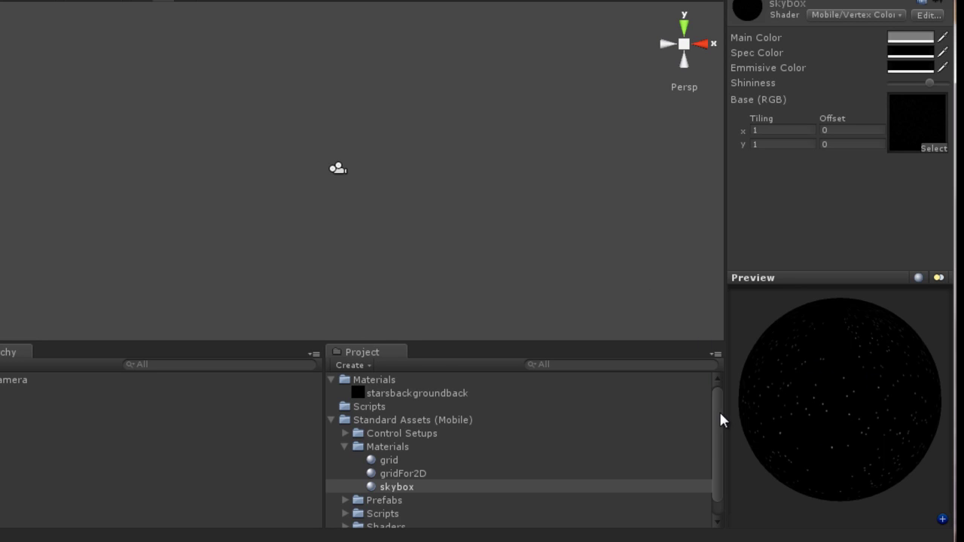
Inspect the Skybox prefab in Standard Assets (Mobile) Prefabs, scaled 3000 with the skybox material.
drag(716, 419, 717, 430)
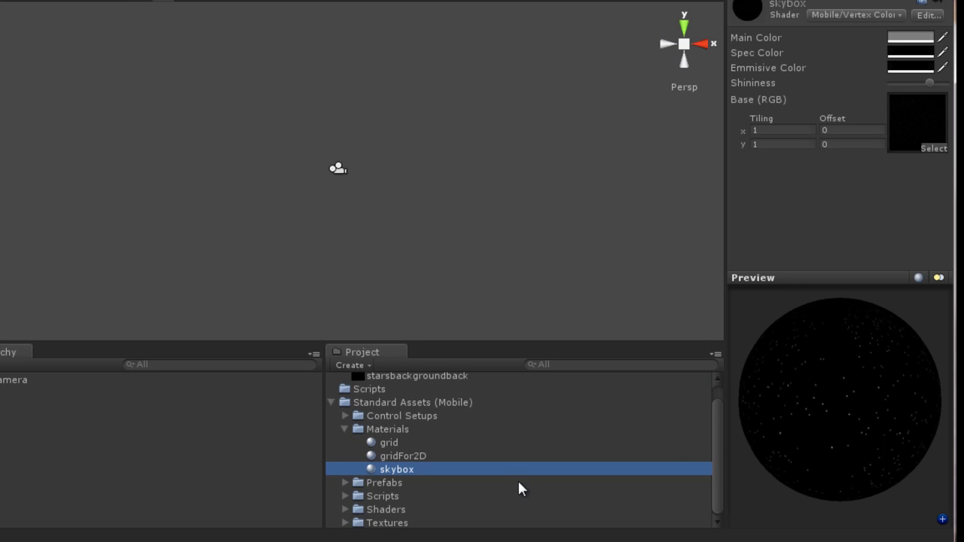
click(345, 483)
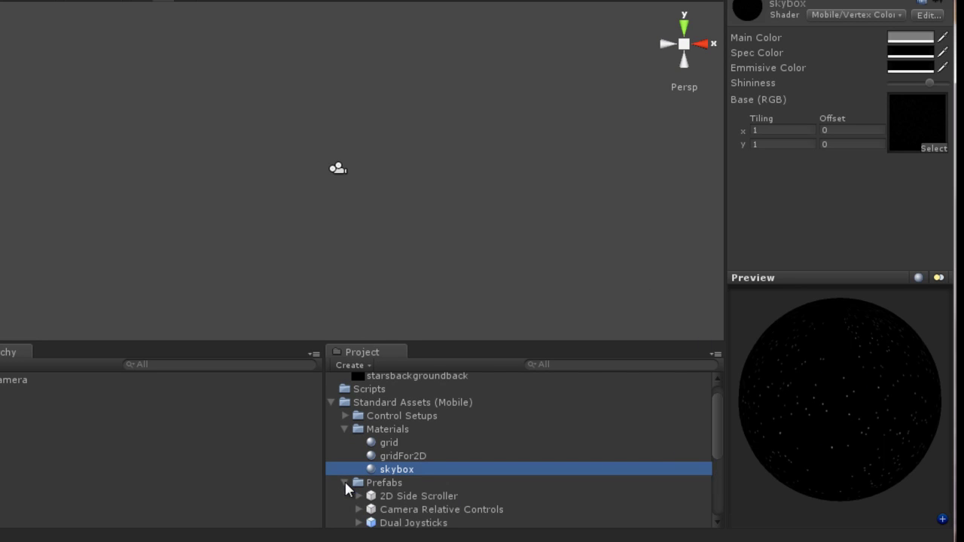
drag(716, 430, 715, 474)
click(398, 497)
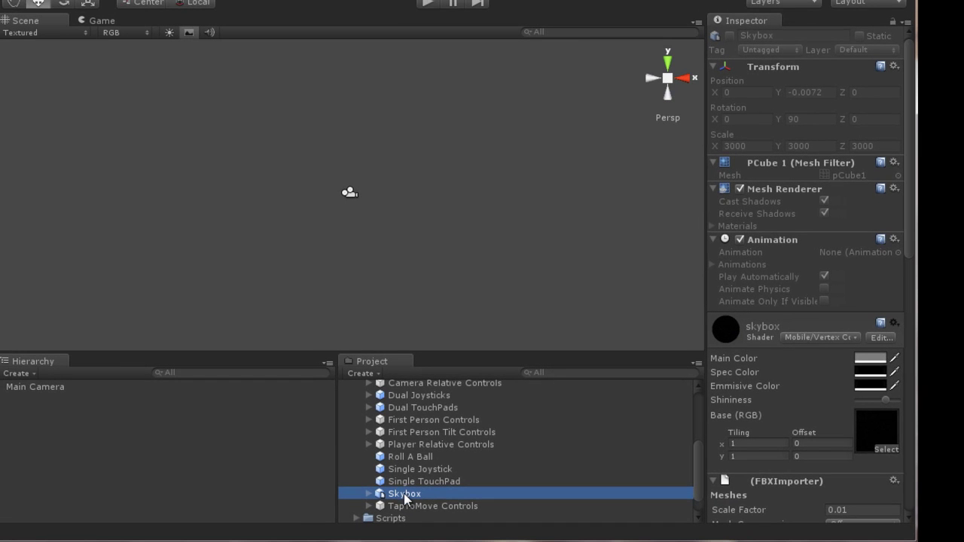
Parent the Skybox prefab under Main Camera and look around the starfield.
drag(405, 497, 56, 387)
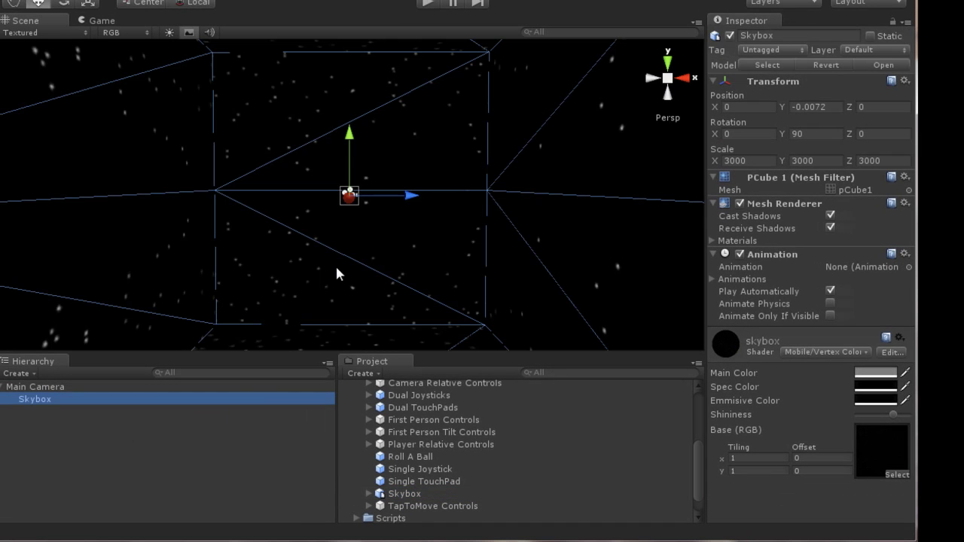
mouse_move(403, 266)
right_down()
mouse_move(269, 276)
mouse_move(377, 287)
mouse_move(396, 271)
right_up()
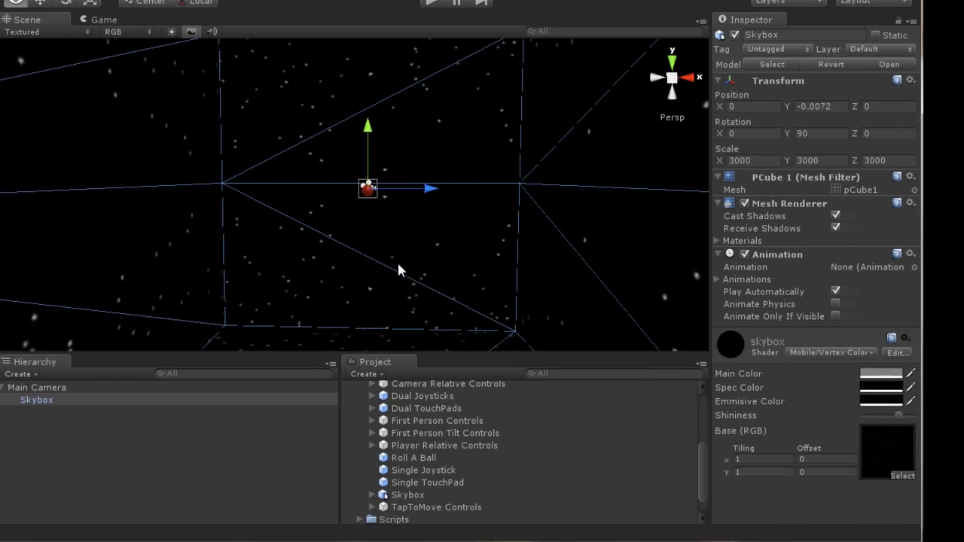
scroll(397, 264, up, 5)
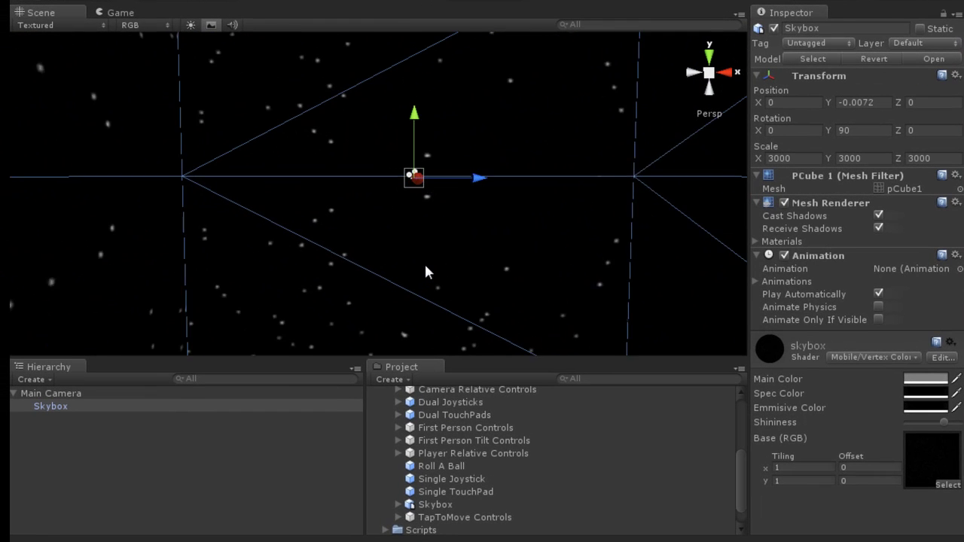
right_drag(426, 270, 715, 290)
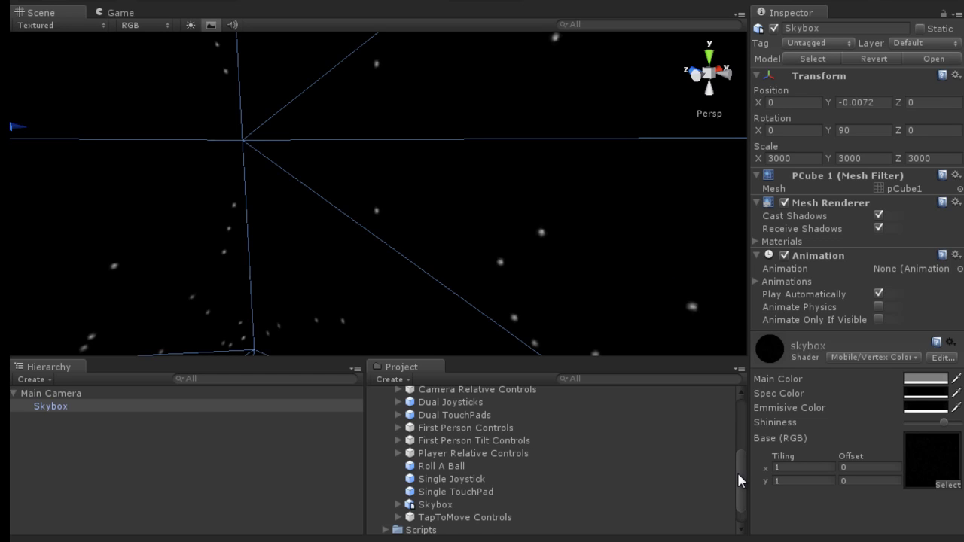
Collapse the Prefabs, Materials and Standard Assets (Mobile) folders.
drag(740, 475, 589, 449)
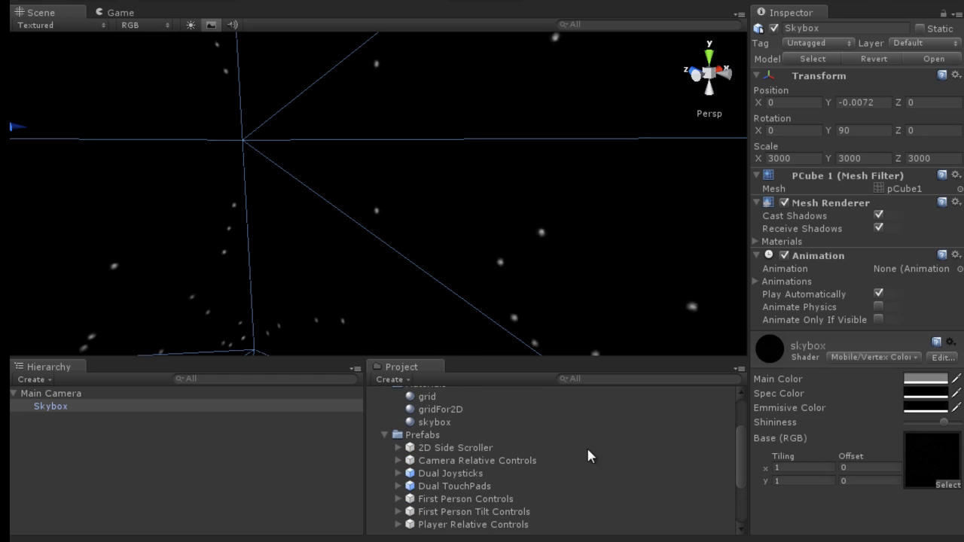
click(384, 437)
click(385, 443)
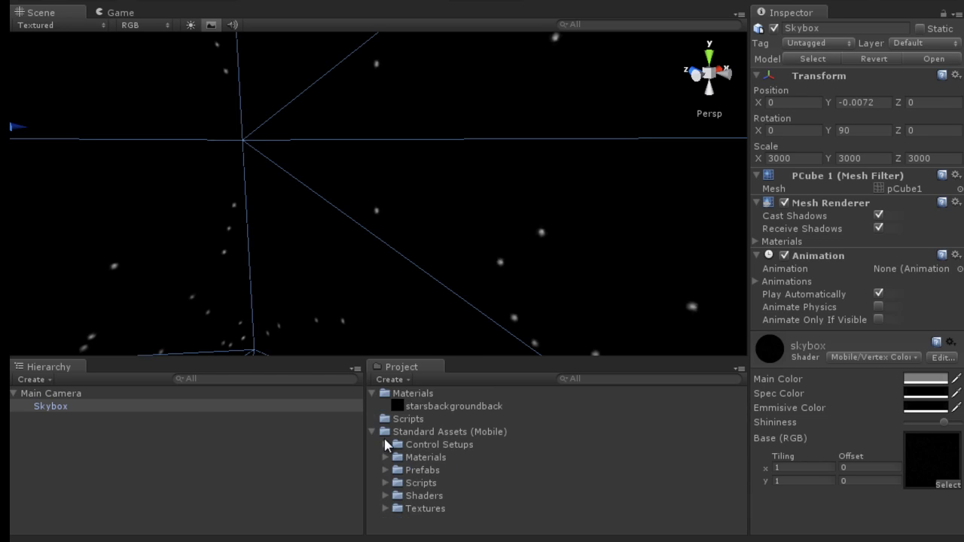
click(372, 431)
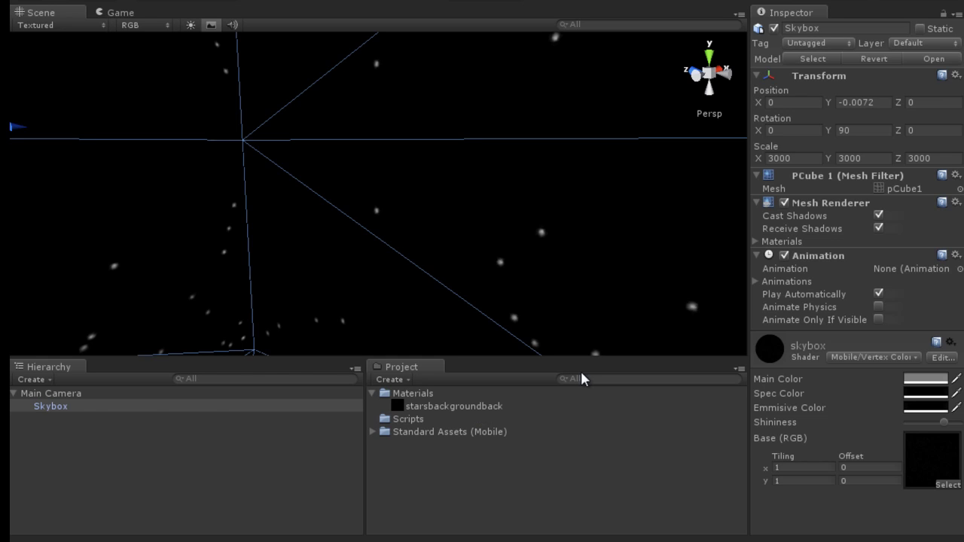
Check Main Camera's Skybox clear flags and preview the starfield in the Game view.
click(59, 395)
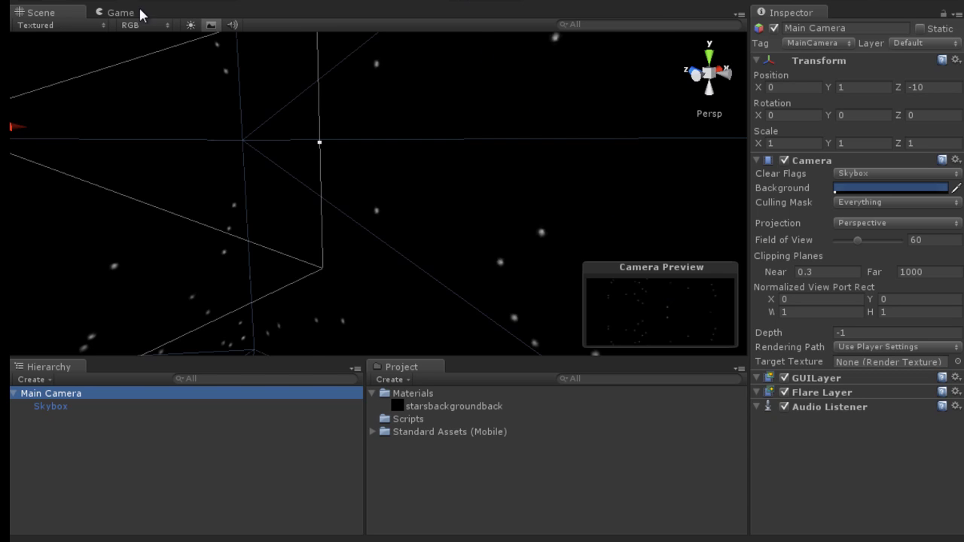
click(121, 12)
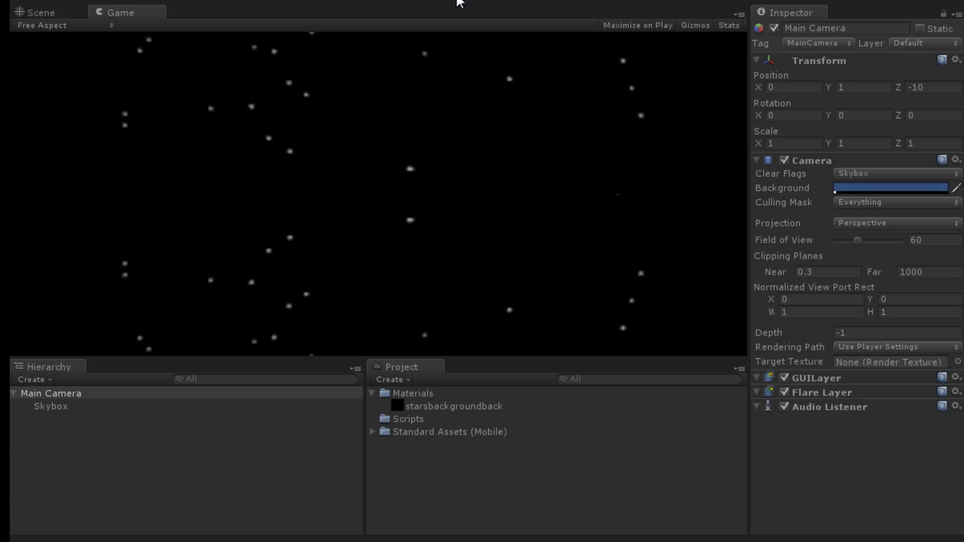
click(51, 12)
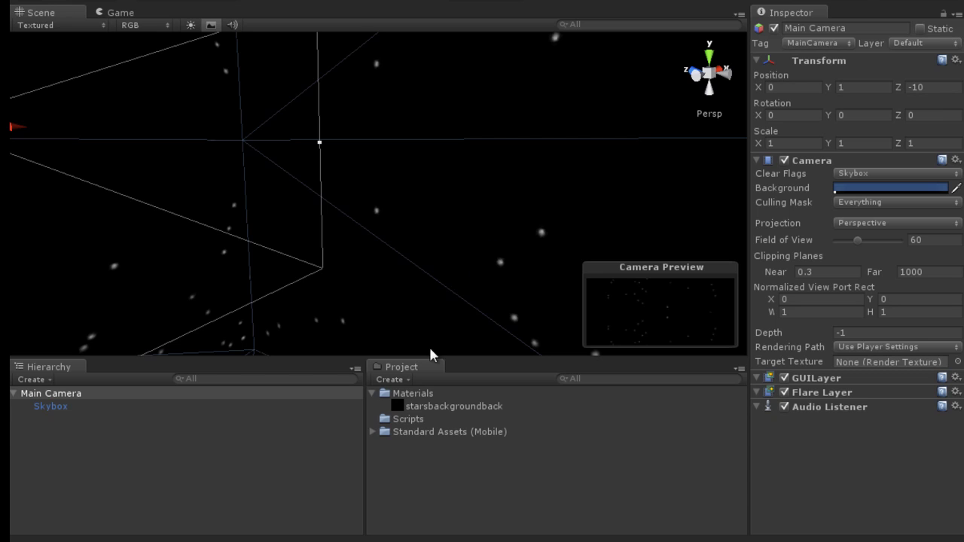
click(372, 394)
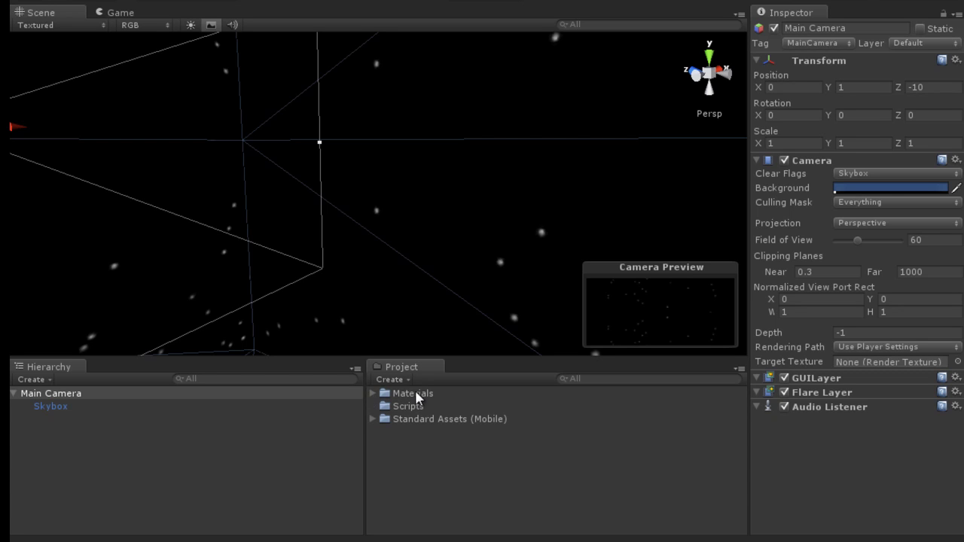
Import the starfighter02 model from Windows Explorer, adding its materials and textures to Materials.
click(372, 393)
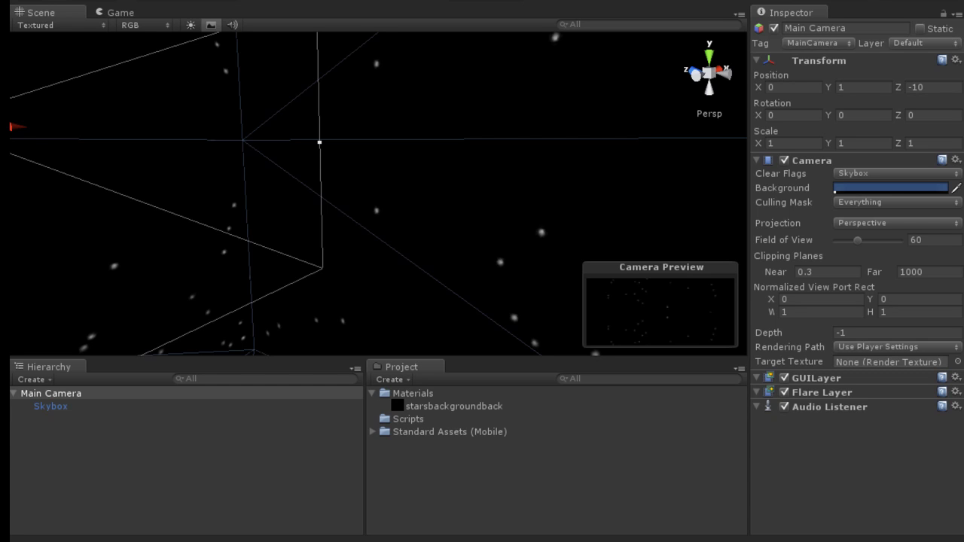
drag(661, 495, 494, 460)
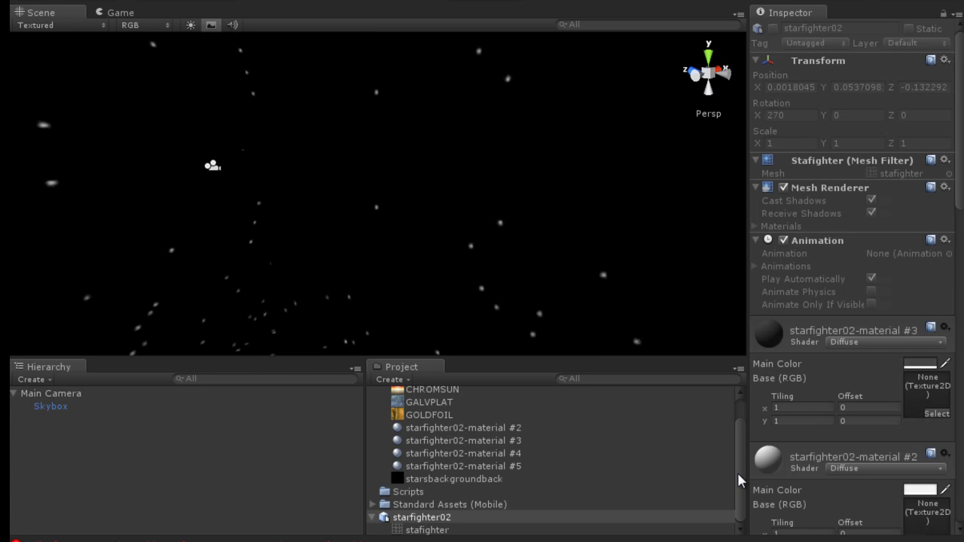
scroll(741, 463, up, 2)
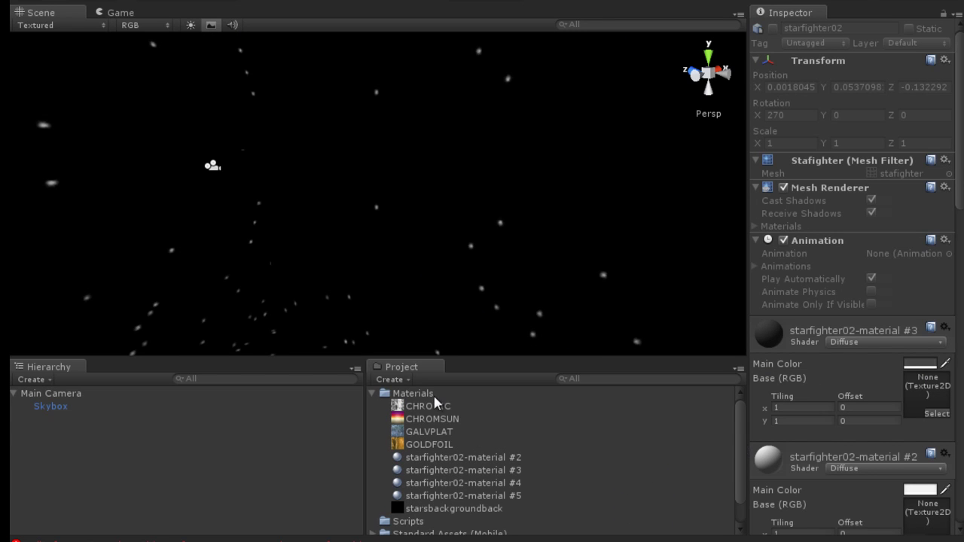
scroll(738, 452, down, 2)
scroll(708, 435, down, 1)
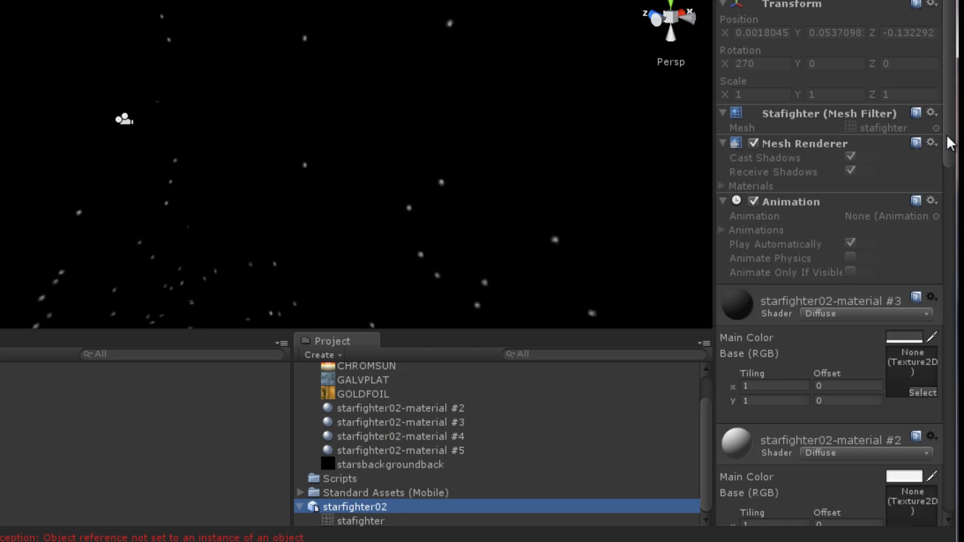
Apply the GALVPLAT texture to starfighter02-material #2's Base (RGB) slot.
drag(951, 144, 956, 68)
drag(957, 500, 956, 239)
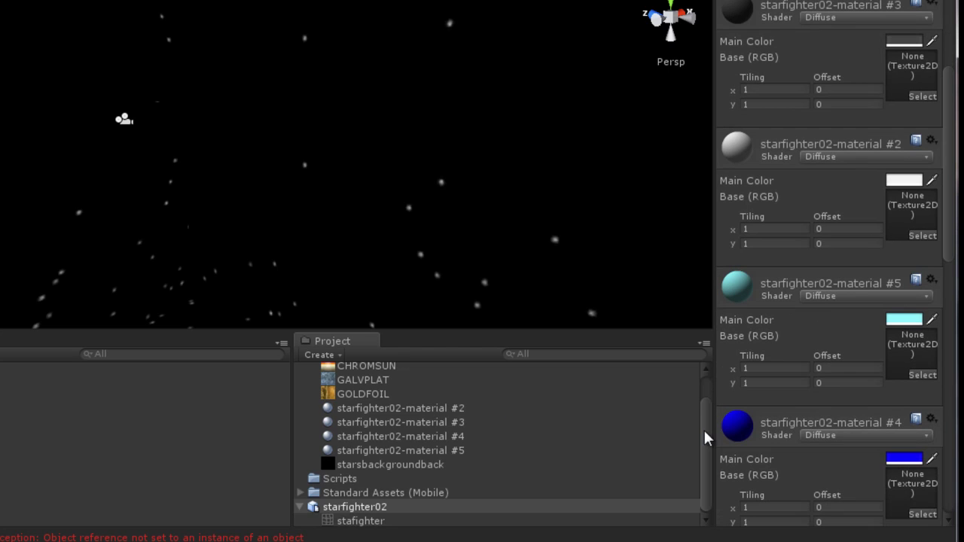
drag(706, 437, 706, 412)
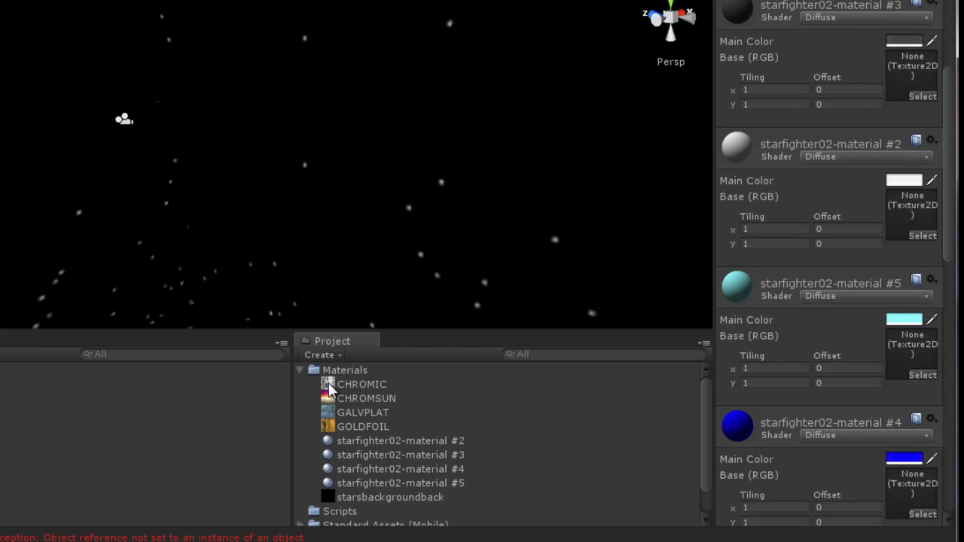
drag(332, 414, 332, 389)
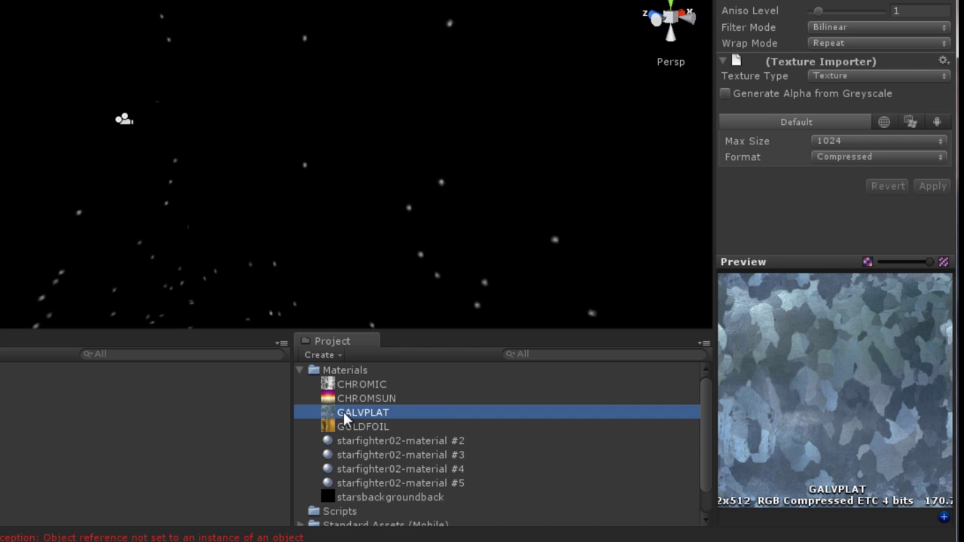
click(355, 445)
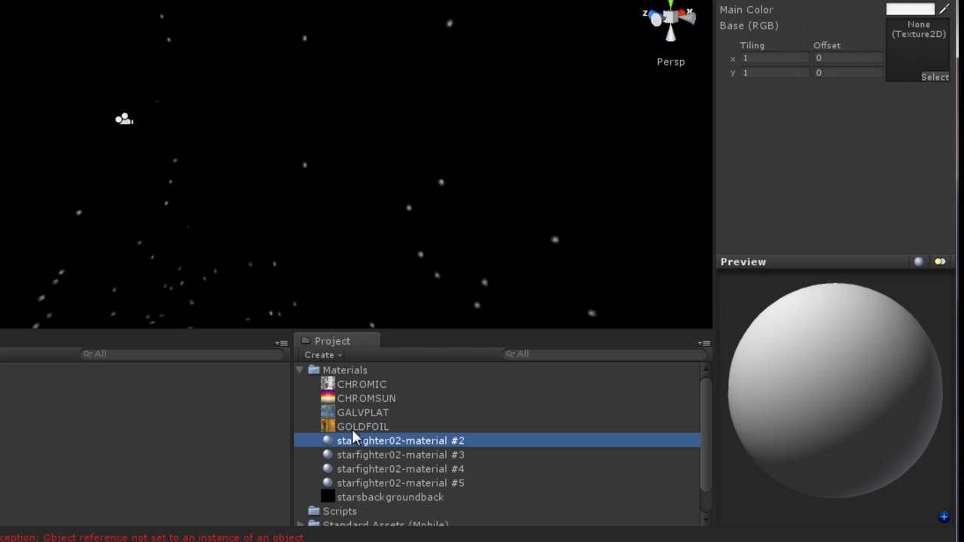
drag(331, 413, 920, 49)
Review starfighter02 materials #3, #4 and #5, then select the starfighter02 model asset.
click(339, 455)
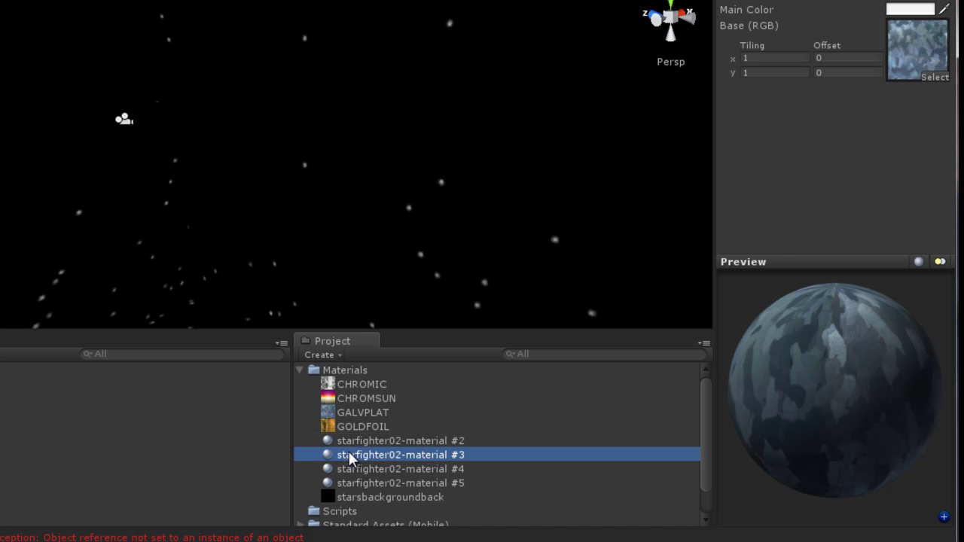
click(339, 468)
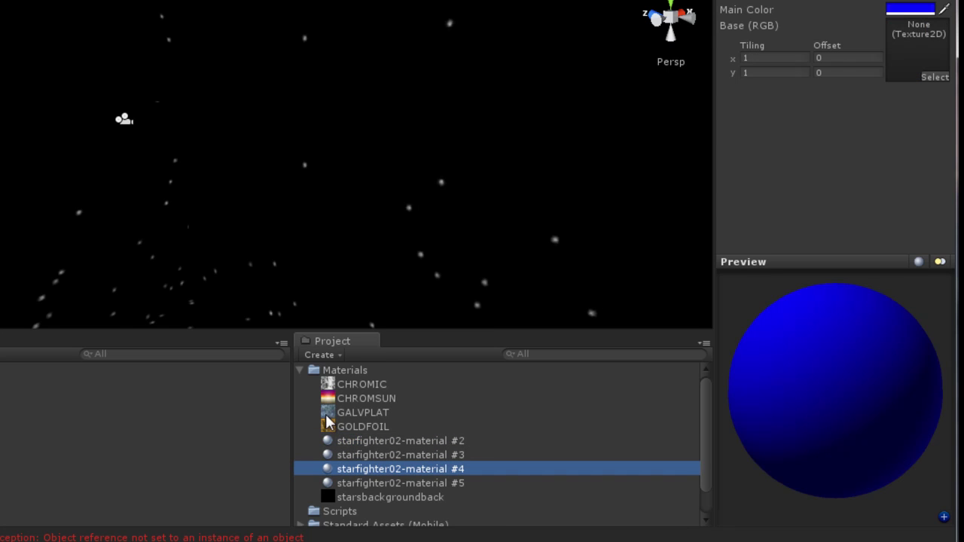
click(377, 482)
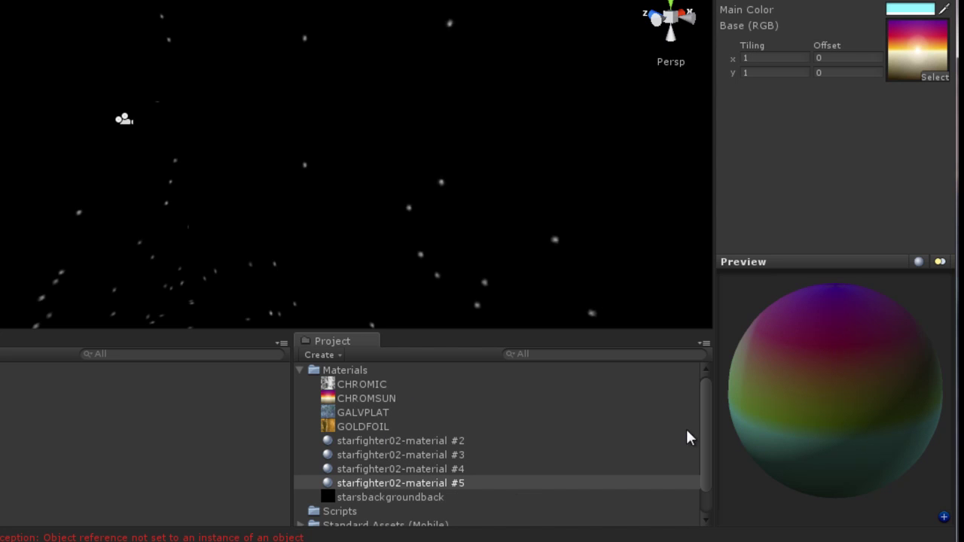
drag(706, 446, 516, 495)
click(369, 506)
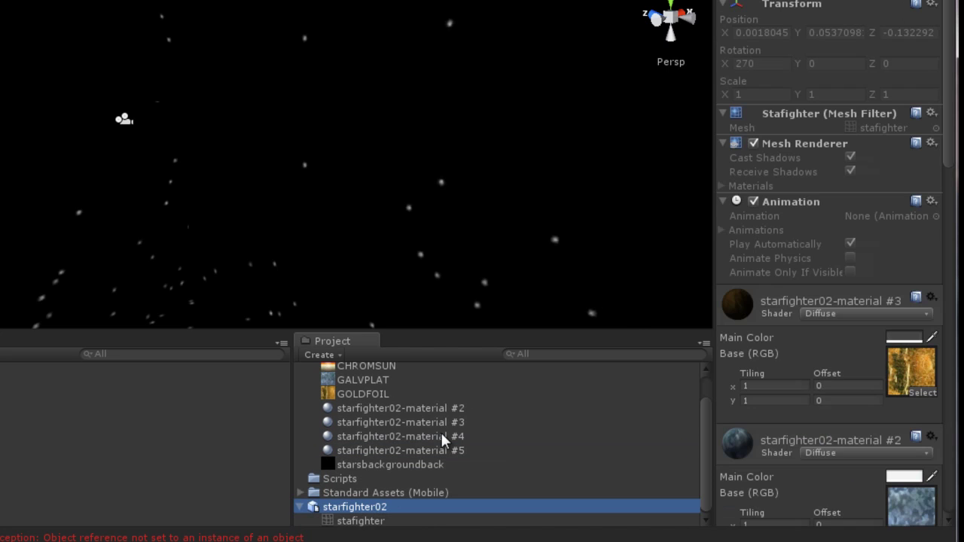
drag(953, 129, 949, 489)
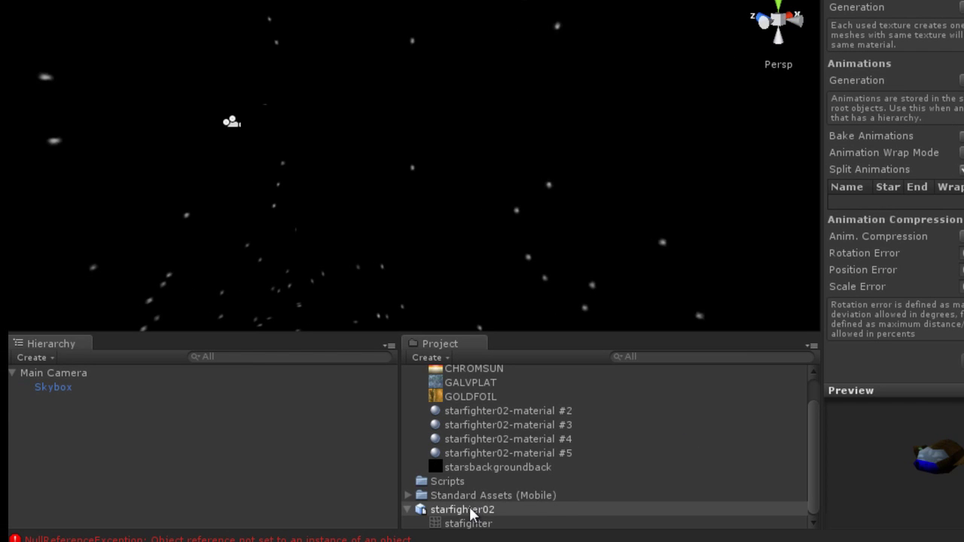
Add starfighter02 to the scene and make Main Camera its child, breaking the prefab connection.
click(441, 511)
drag(441, 511, 43, 427)
drag(43, 380, 68, 403)
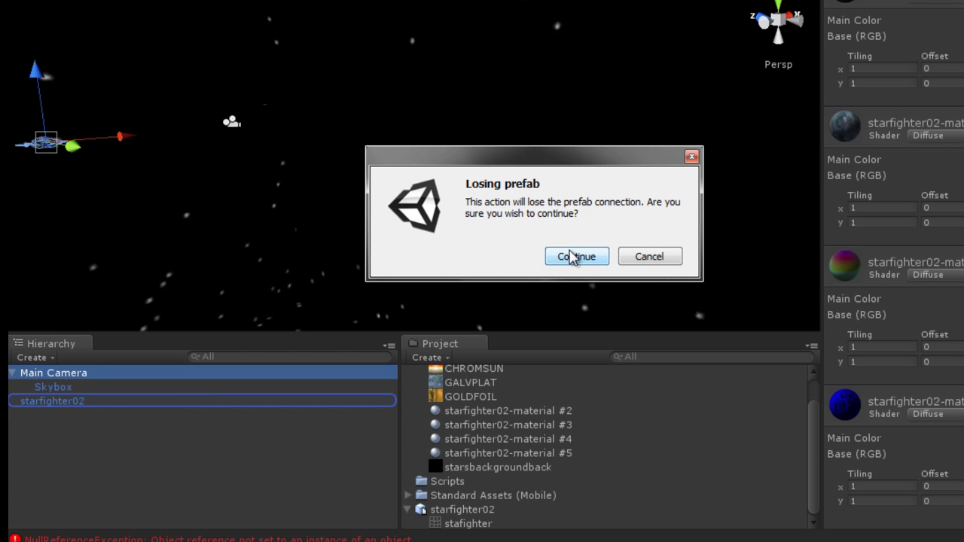
click(576, 257)
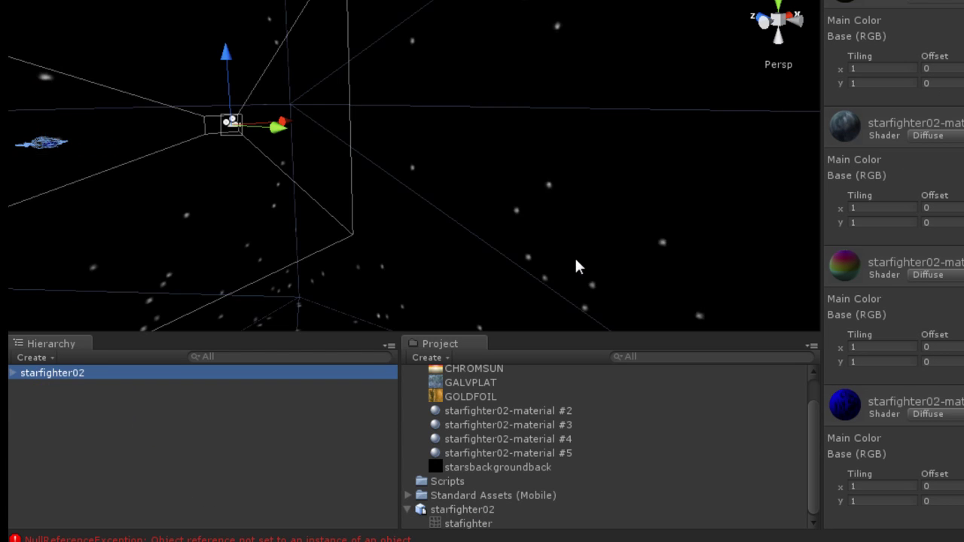
click(12, 374)
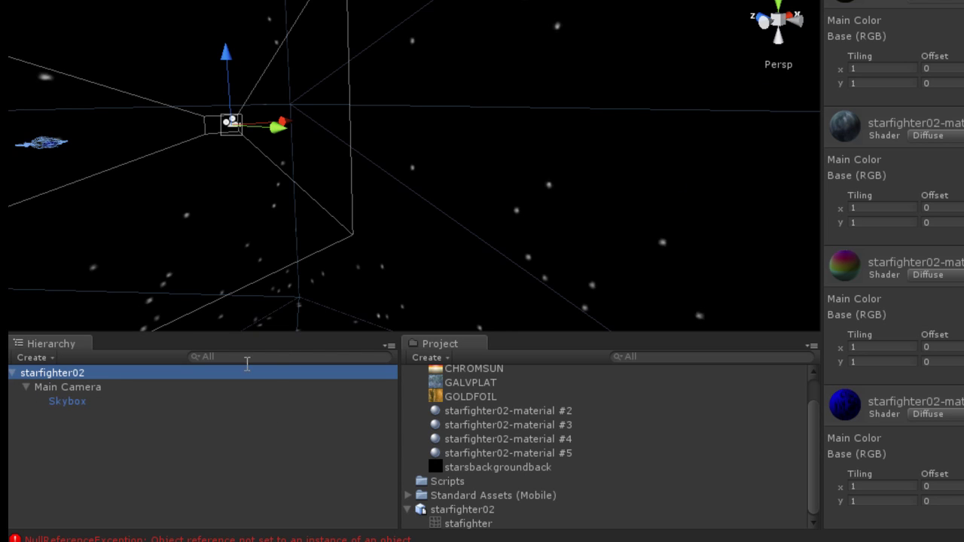
Set starfighter02's Transform position to X 0, Y 1, Z 0.
scroll(893, 271, up, 5)
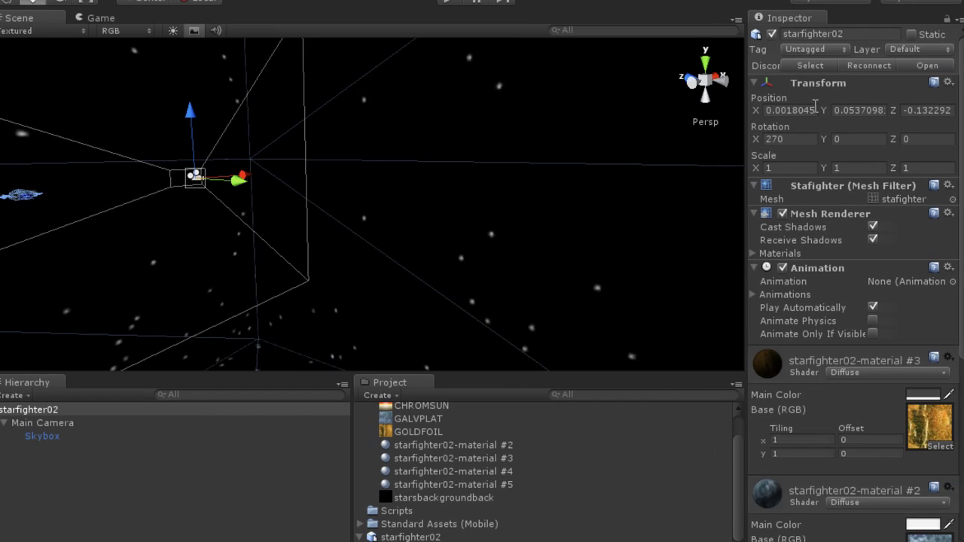
click(815, 108)
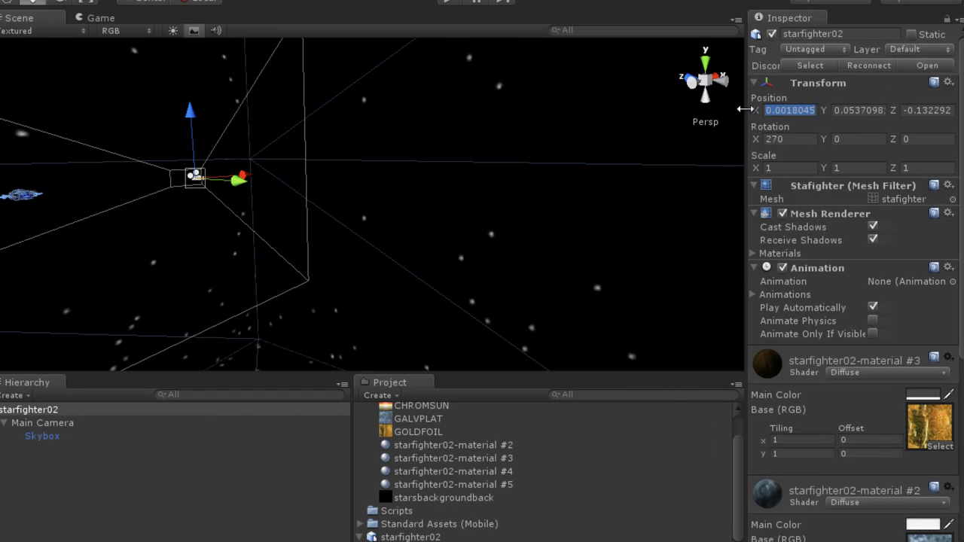
text(4)
click(869, 109)
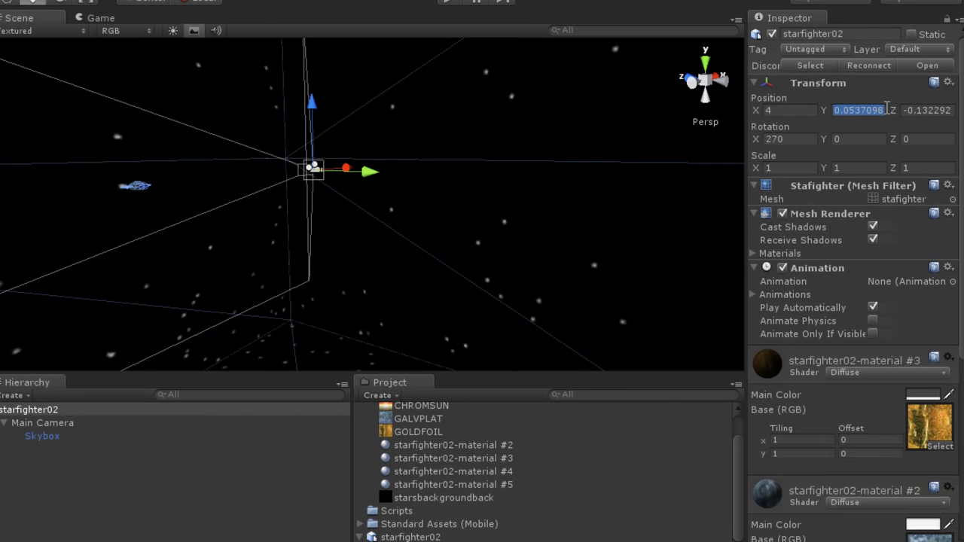
text(0.1)
click(952, 110)
text(0)
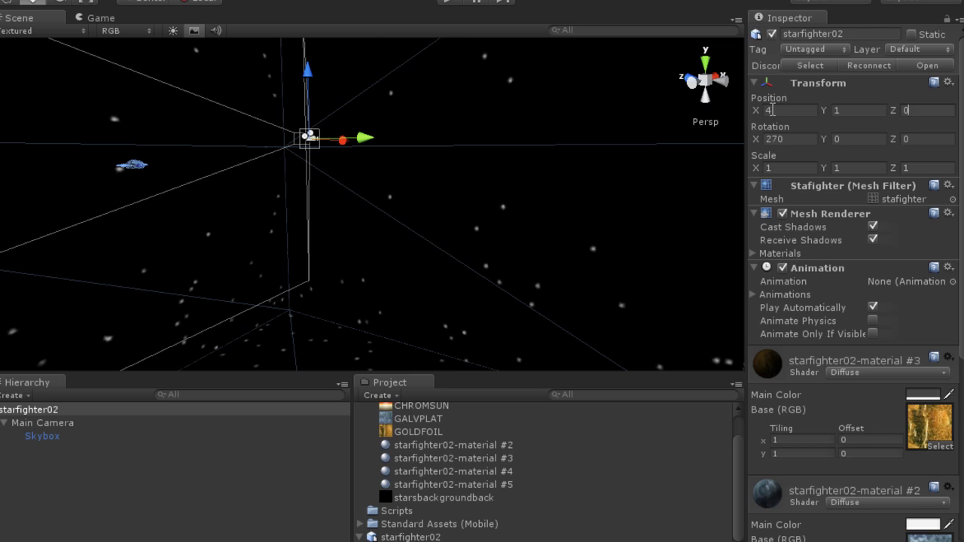
click(776, 110)
text(0)
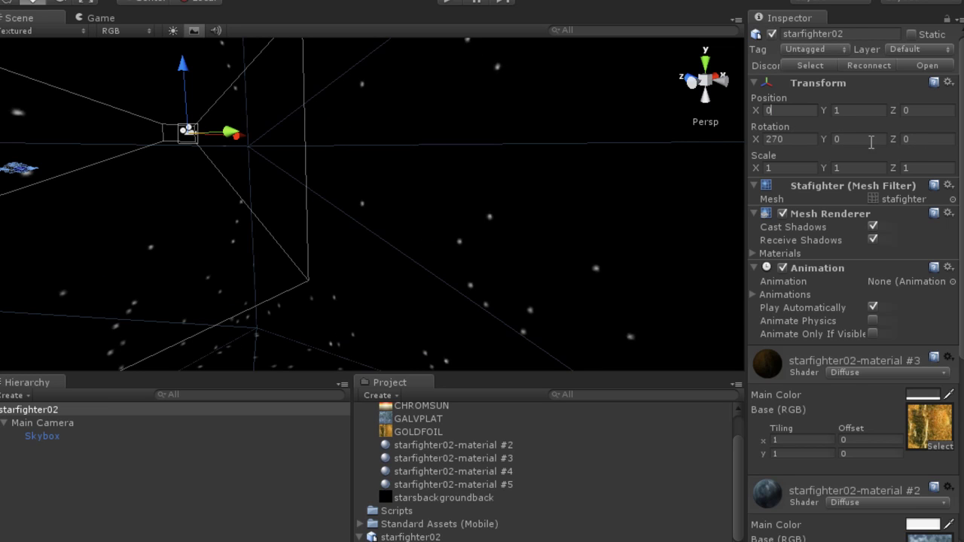
Position Main Camera at X 0, Y -1, Z 0 and frame it in the Scene view.
click(40, 424)
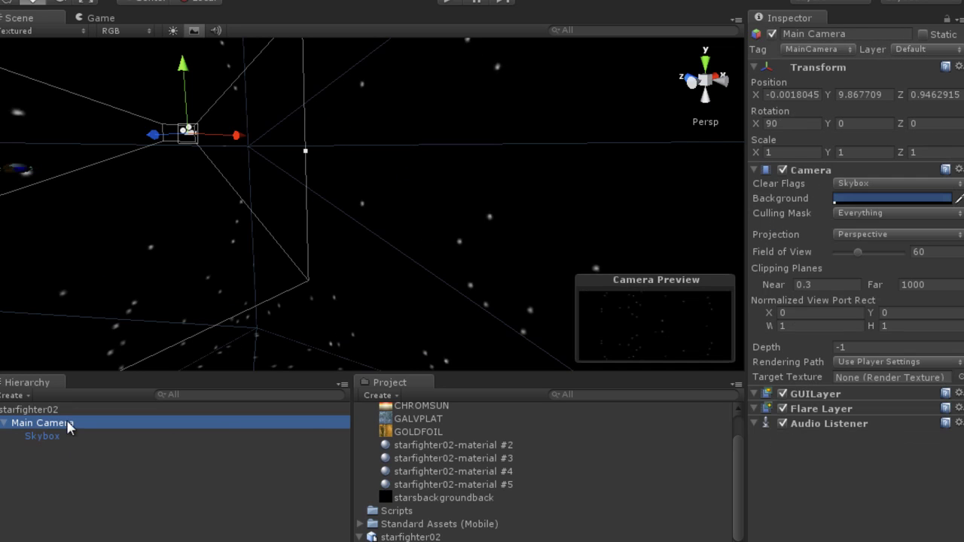
click(818, 95)
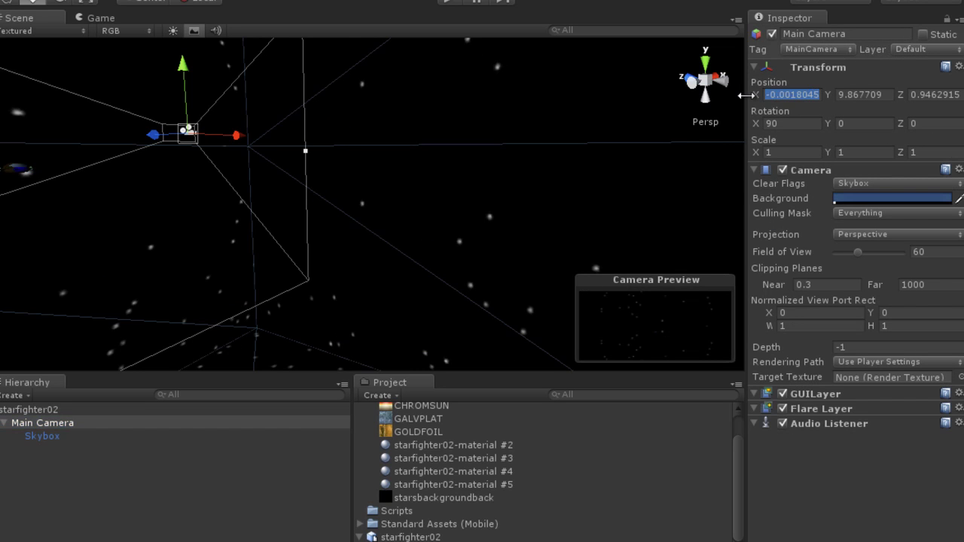
text(4)
click(886, 94)
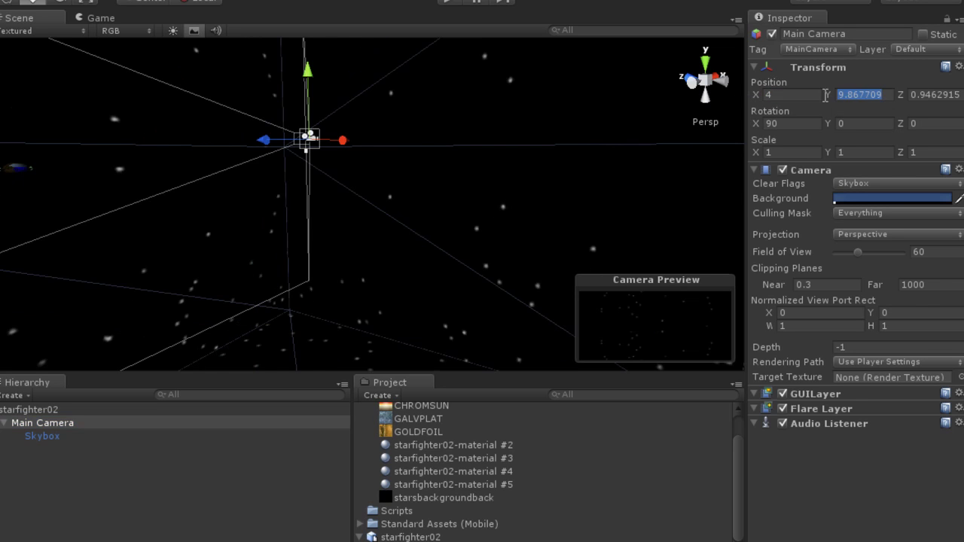
text(0)
click(957, 95)
text(0)
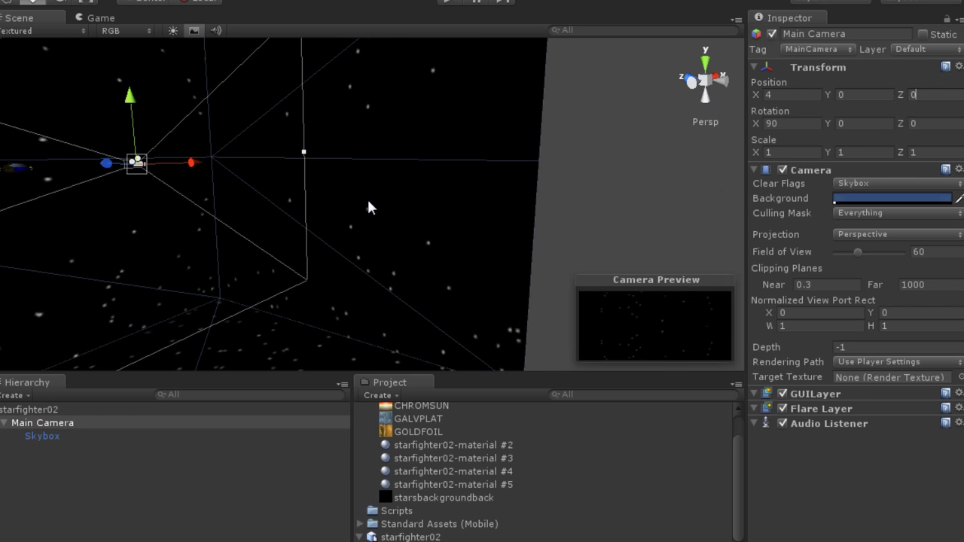
right_drag(370, 209, 192, 213)
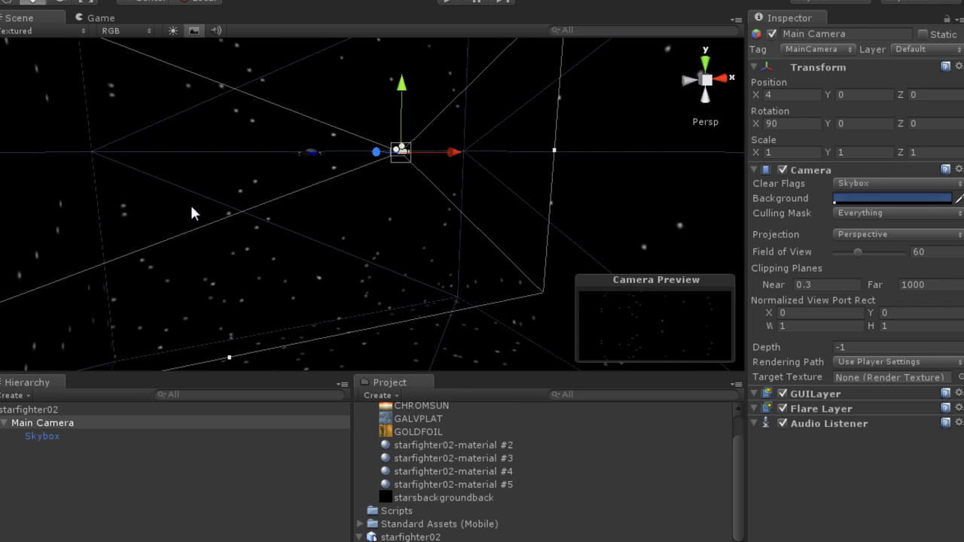
click(34, 410)
double_click(42, 423)
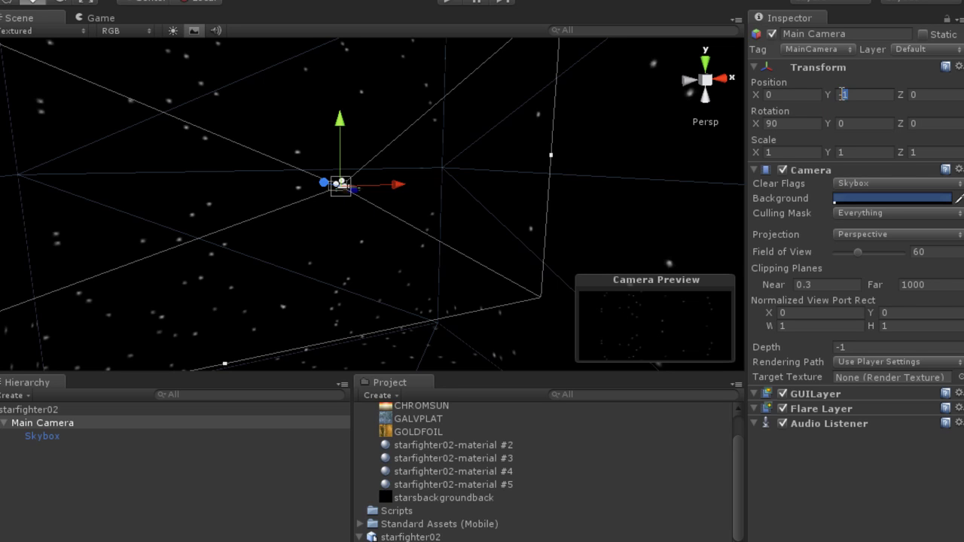
text(2)
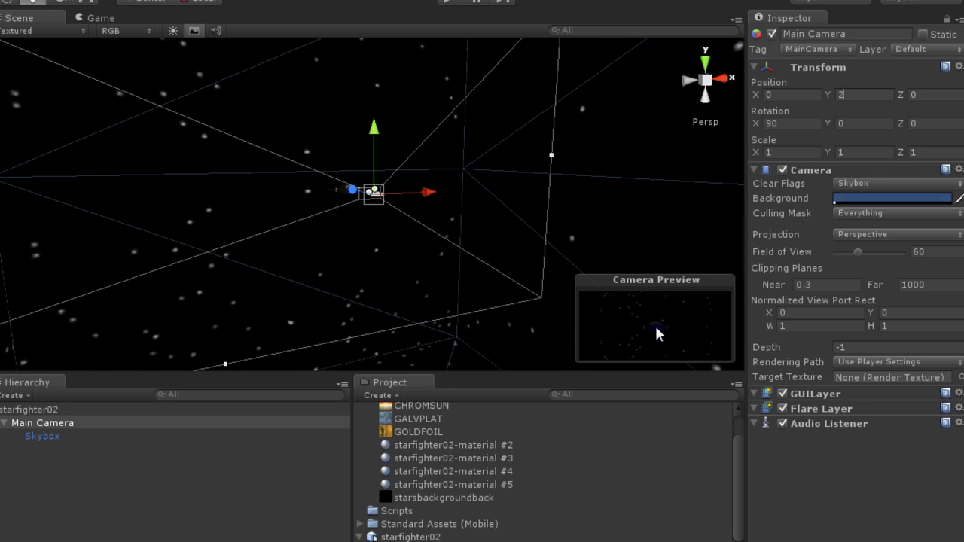
double_click(865, 95)
text(1)
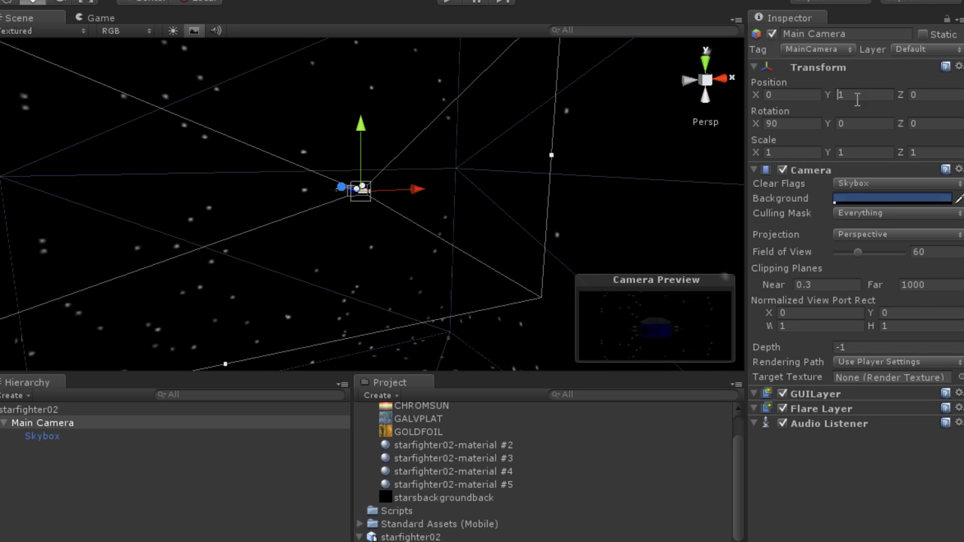
text(-)
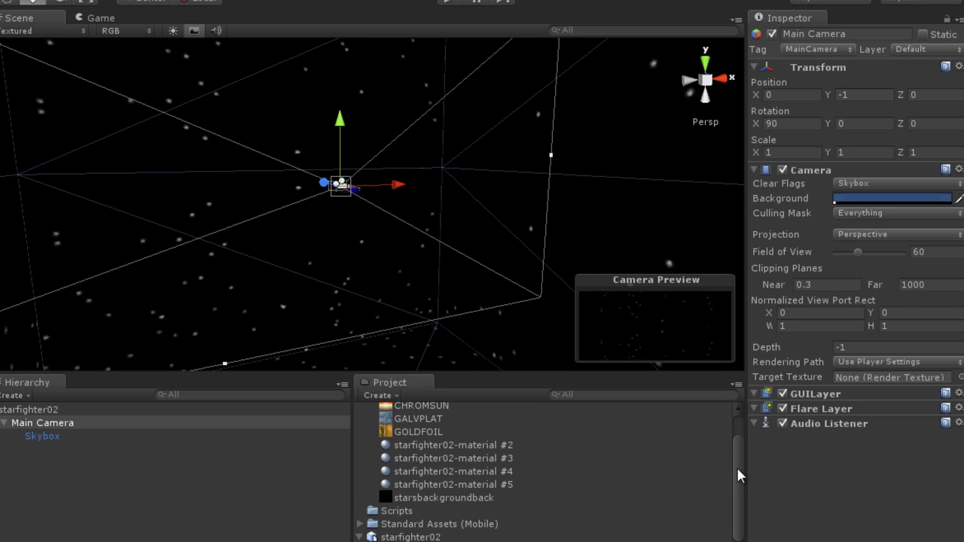
Collapse the Materials folder in the Project panel and nudge the Scene view.
drag(729, 476, 737, 442)
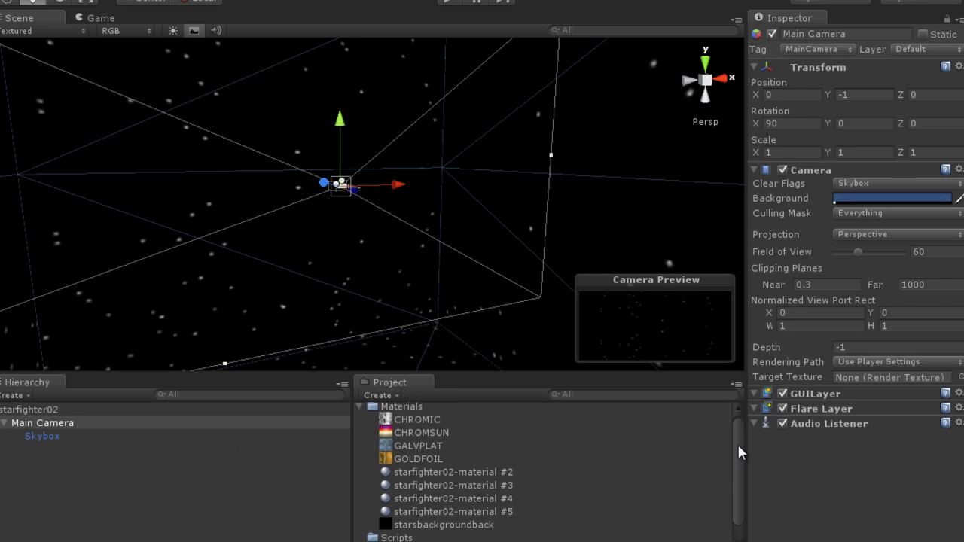
click(360, 411)
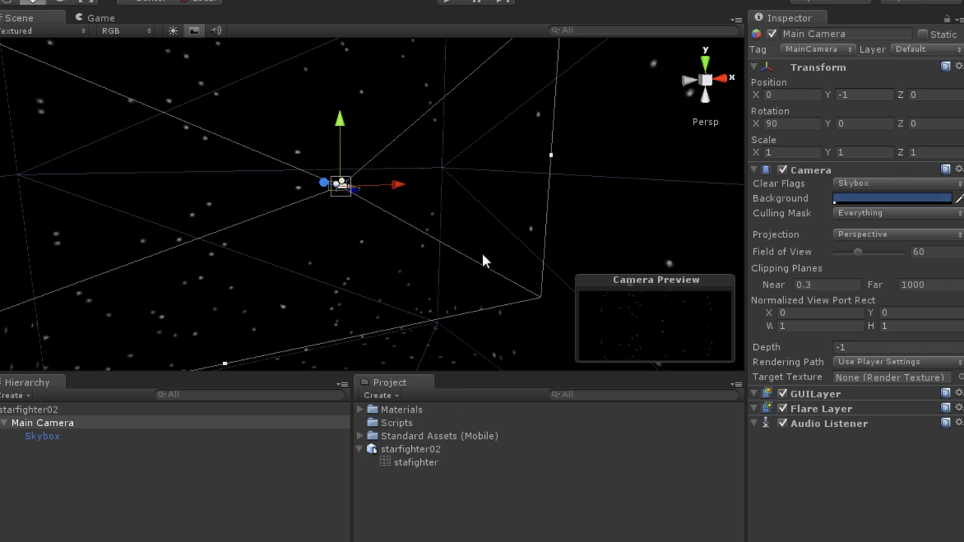
alt+drag(483, 260, 482, 282)
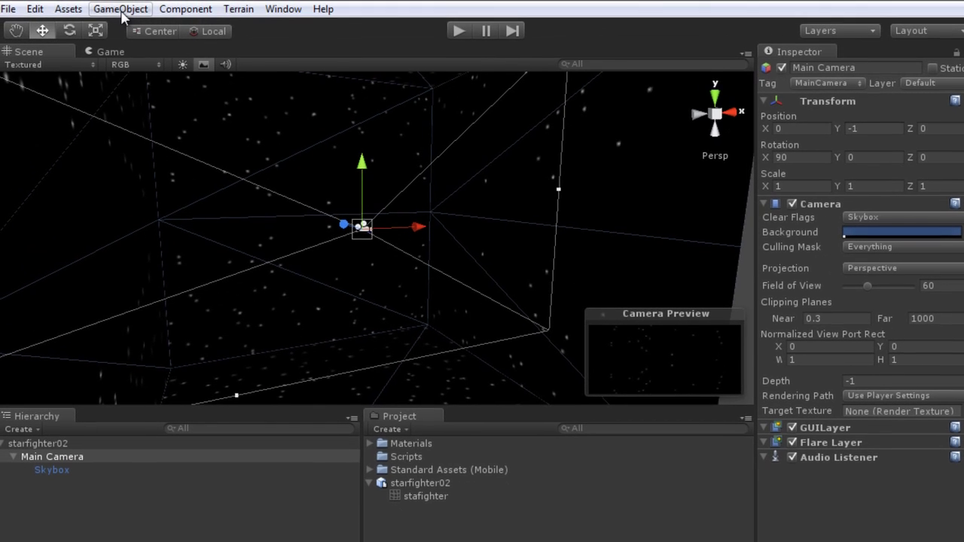
Add a Directional Light and raise it above the camera.
click(121, 9)
mouse_move(130, 47)
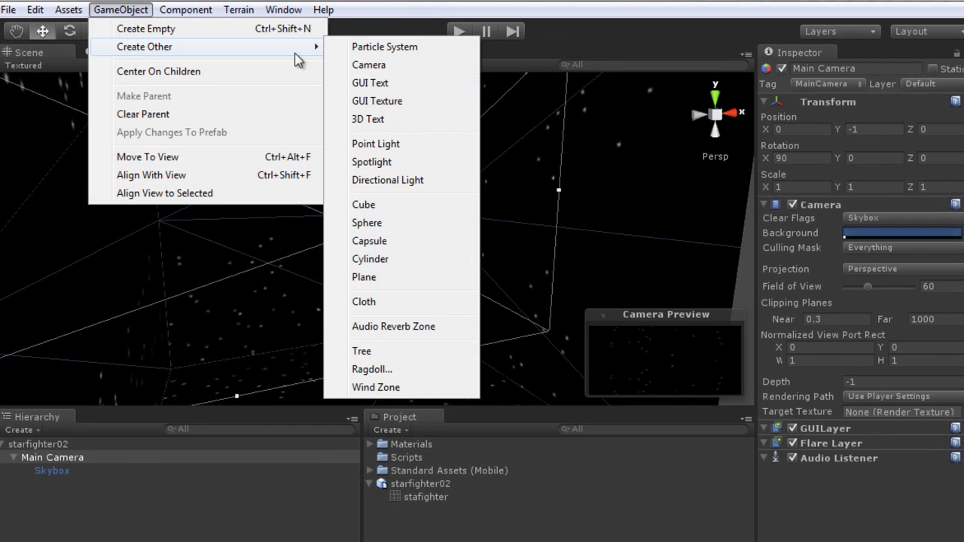
click(388, 181)
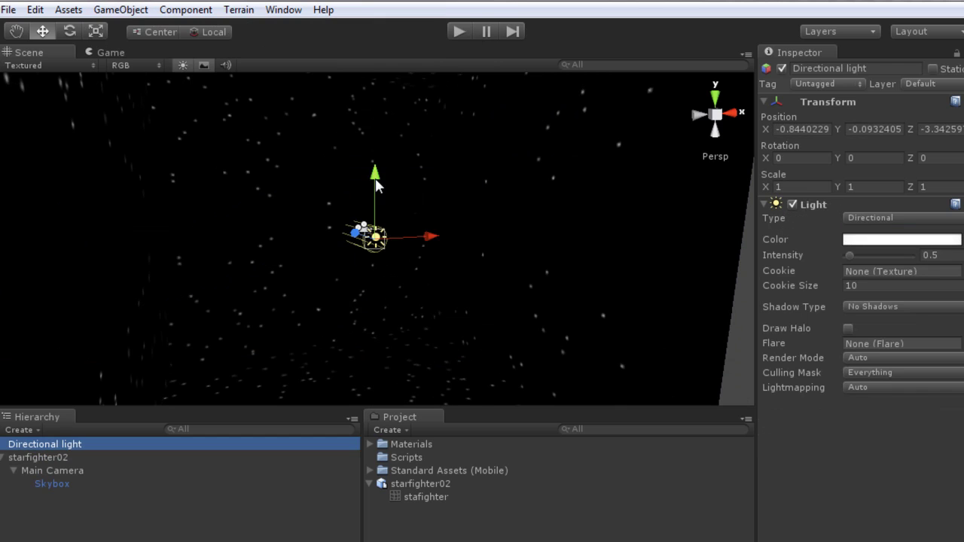
drag(376, 183, 376, 85)
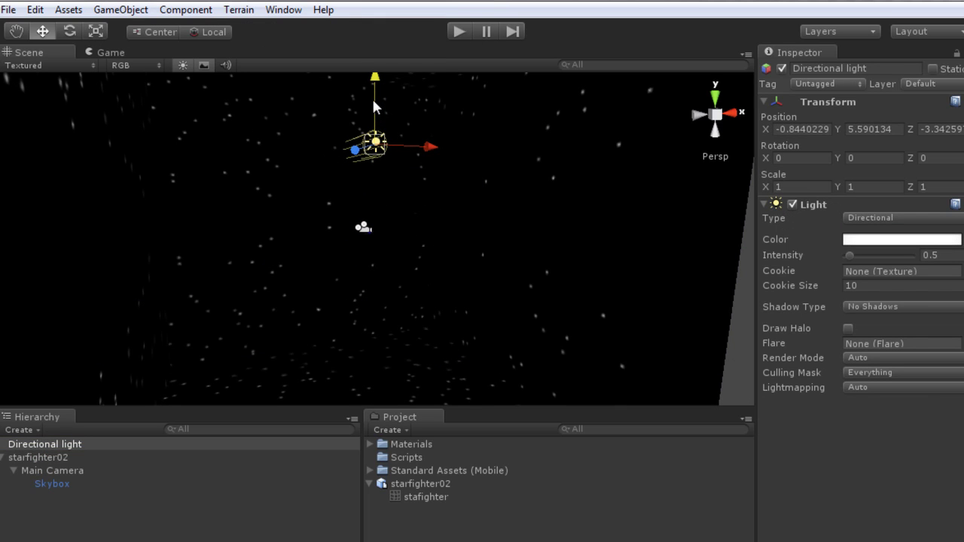
drag(374, 100, 374, 88)
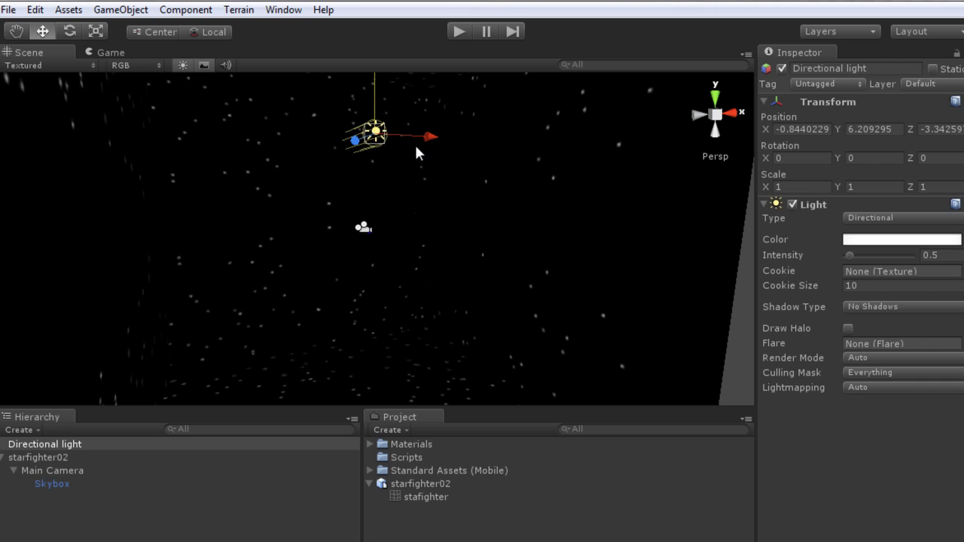
Tilt the light to X rotation 69.45851 to shine downward and move it to Y 7.313046.
click(70, 31)
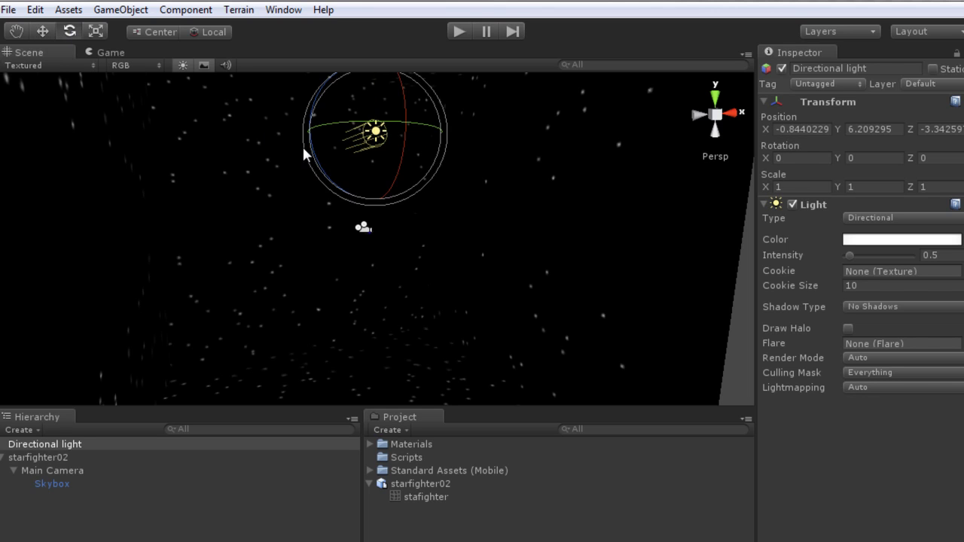
drag(397, 180, 385, 94)
drag(405, 135, 397, 51)
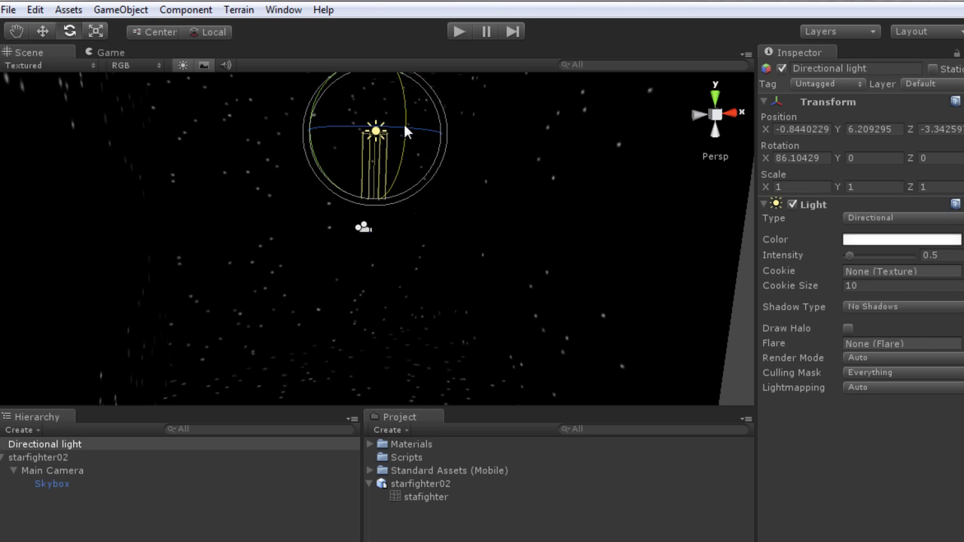
drag(407, 126, 403, 73)
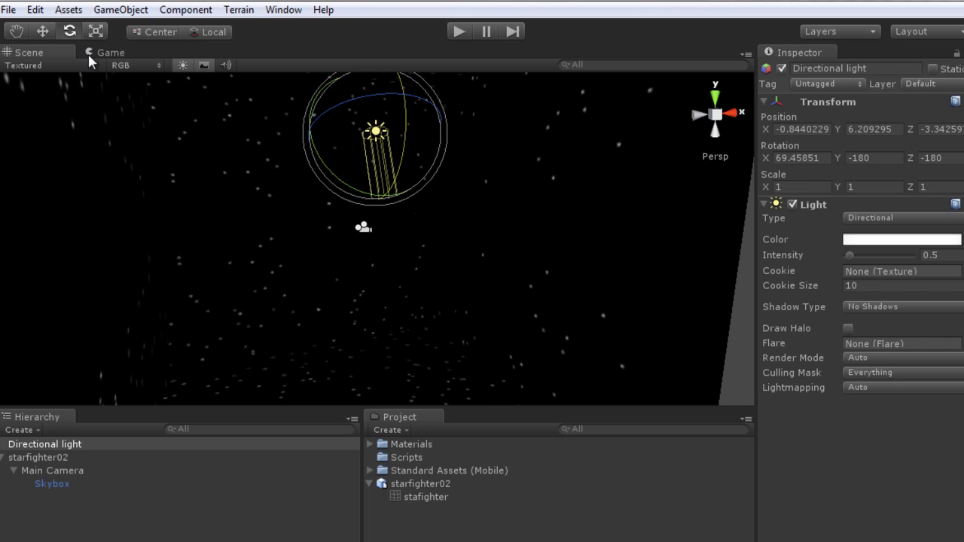
click(42, 31)
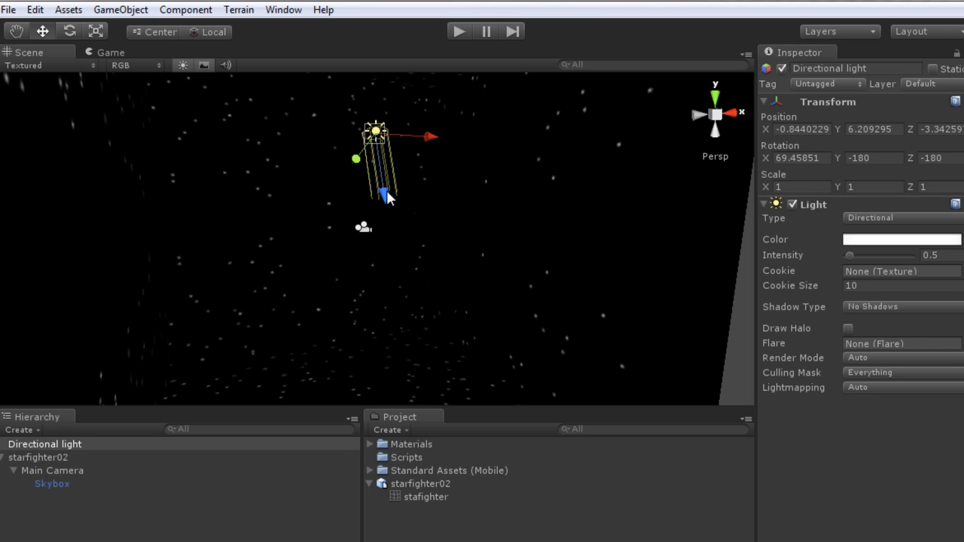
drag(384, 195, 380, 176)
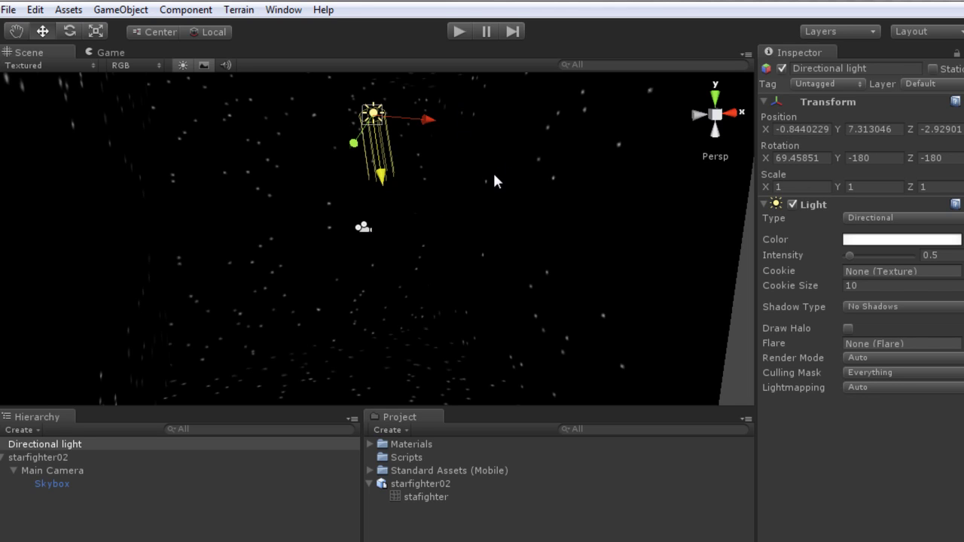
scroll(477, 198, up, 5)
scroll(477, 198, up, 2)
scroll(477, 198, up, 2)
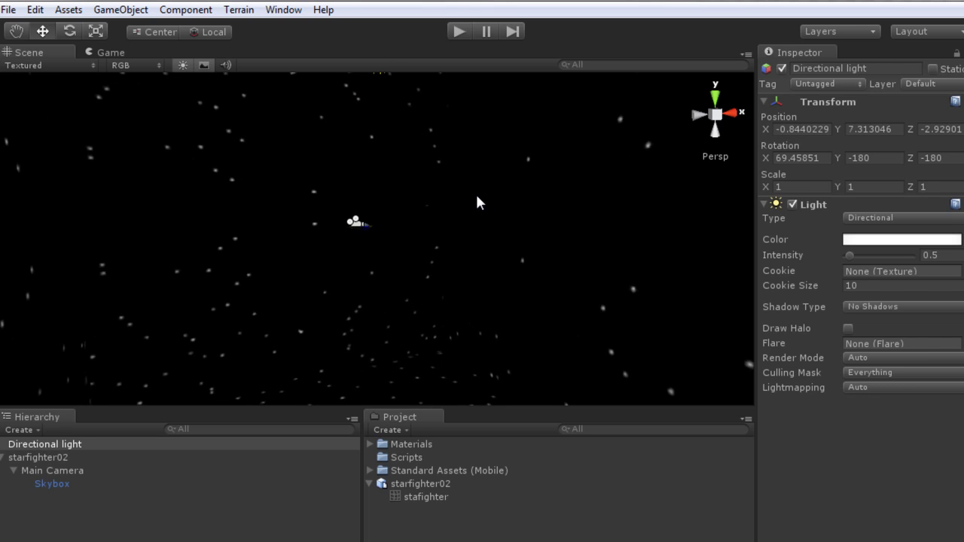
scroll(477, 199, down, 2)
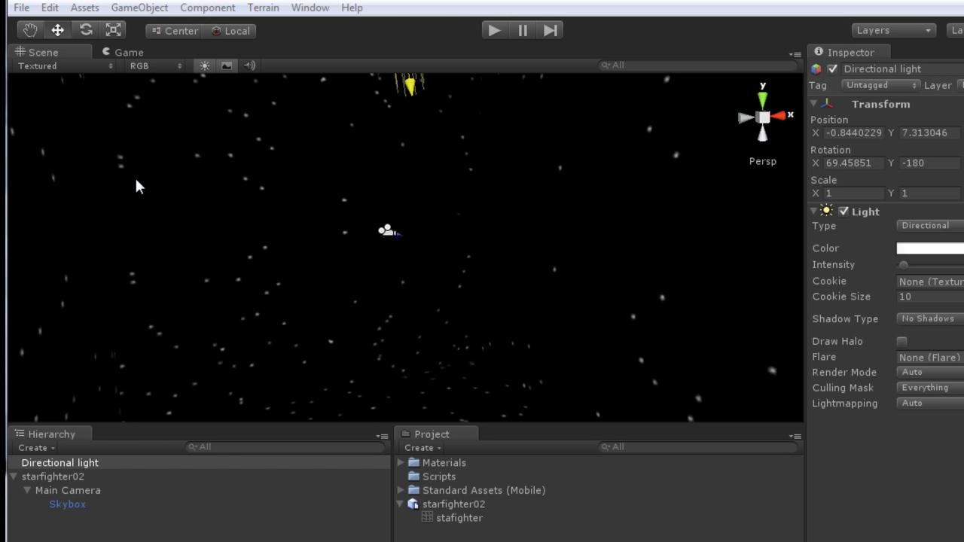
Save the current scene under the name Level1, then save the whole project.
click(21, 8)
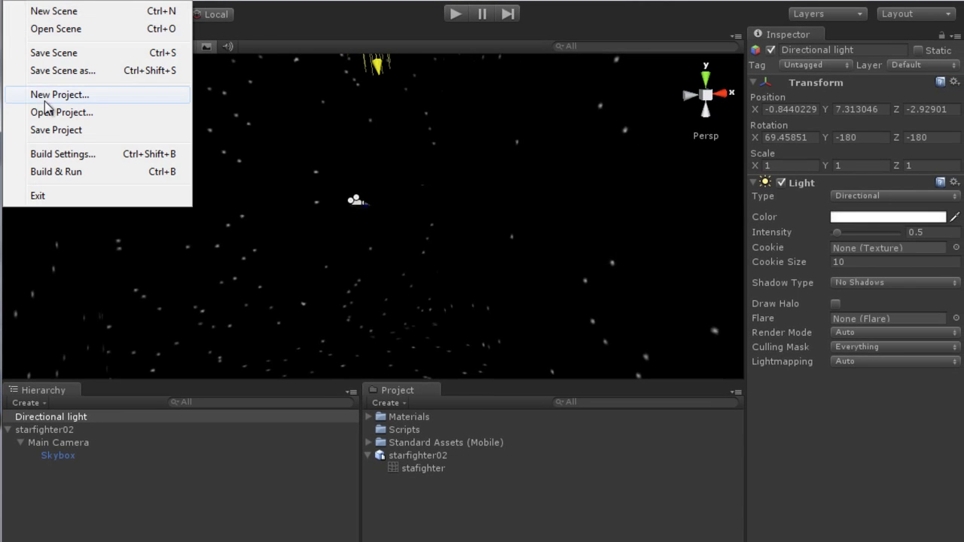
click(49, 70)
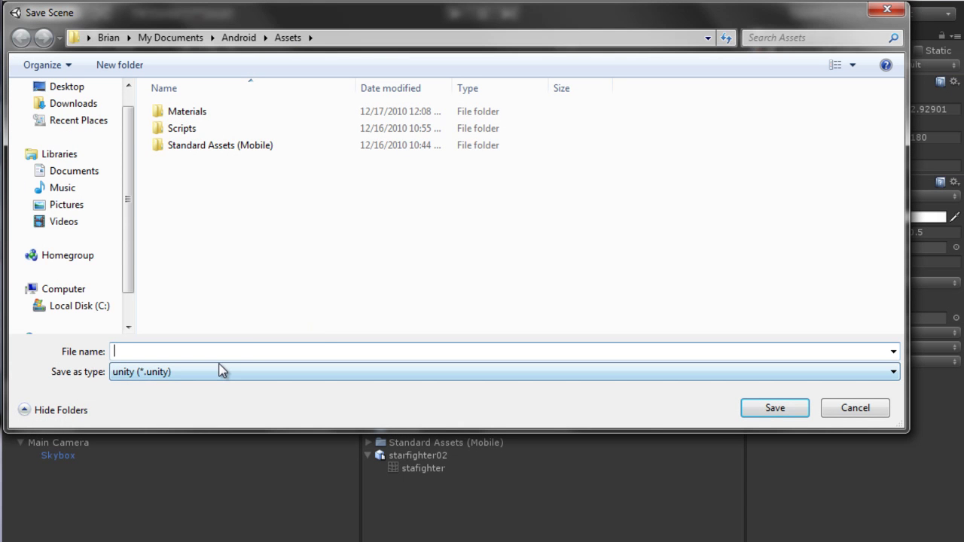
text(L)
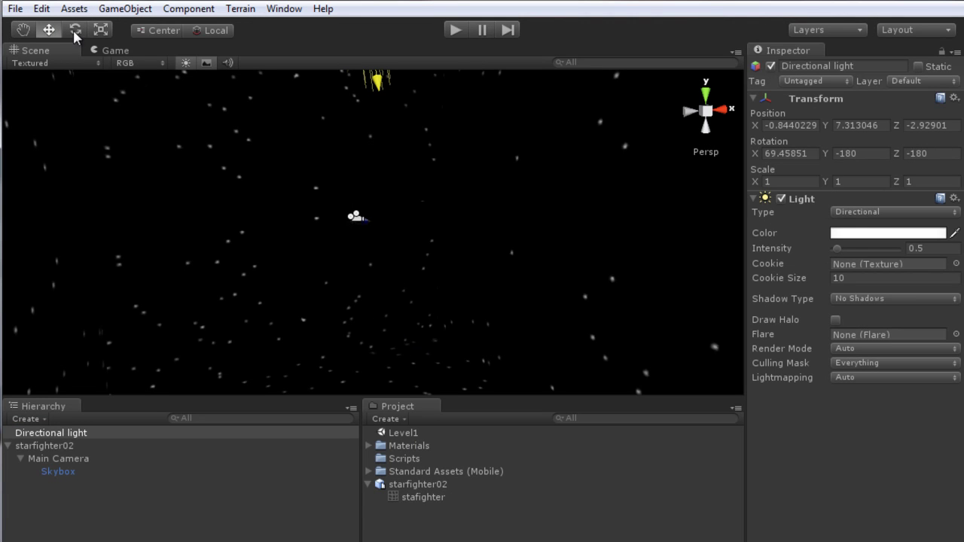
click(13, 10)
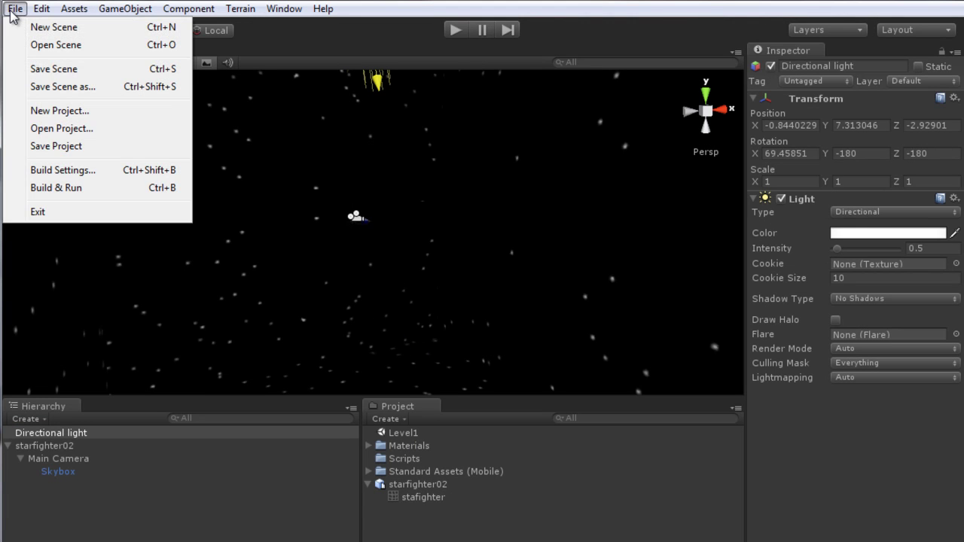
click(54, 146)
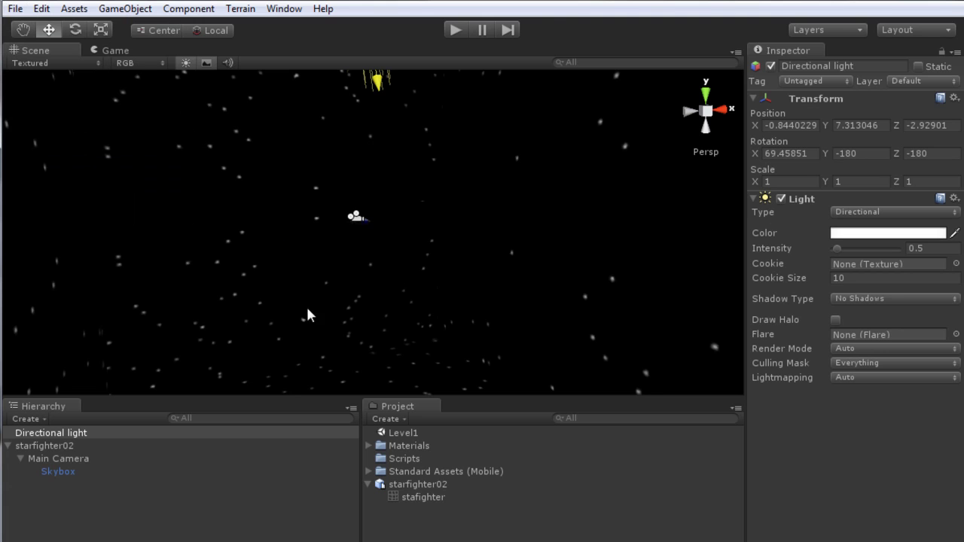